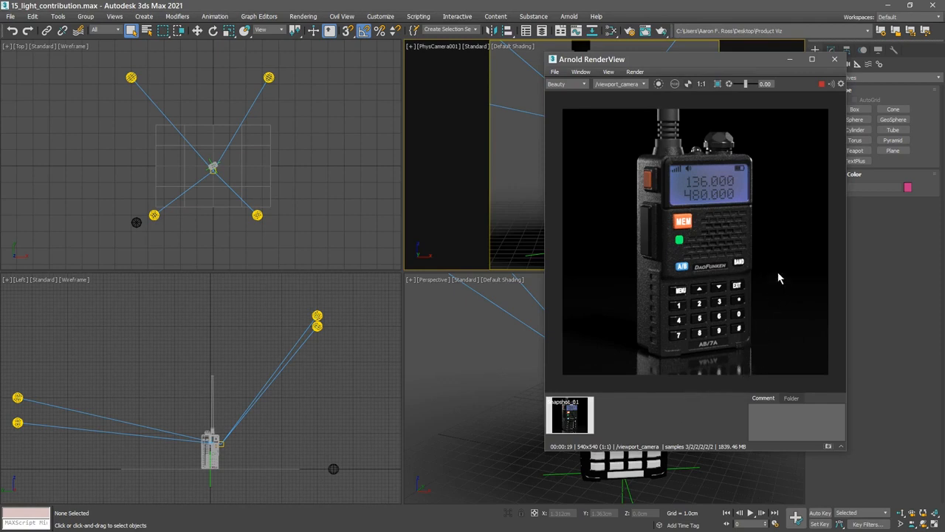
Step: Close the Arnold RenderView and open the global Light Explorer
left_click(837, 60)
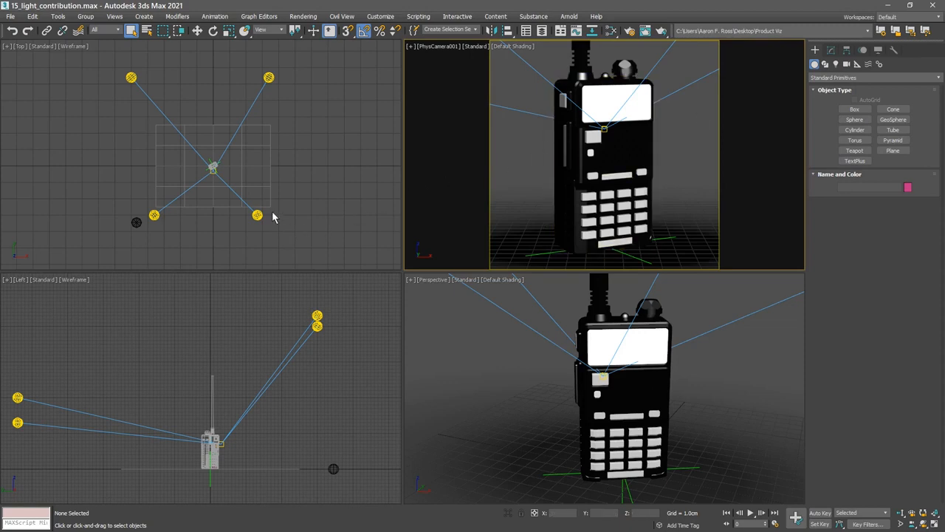
left_click(58, 16)
mouse_move(83, 67)
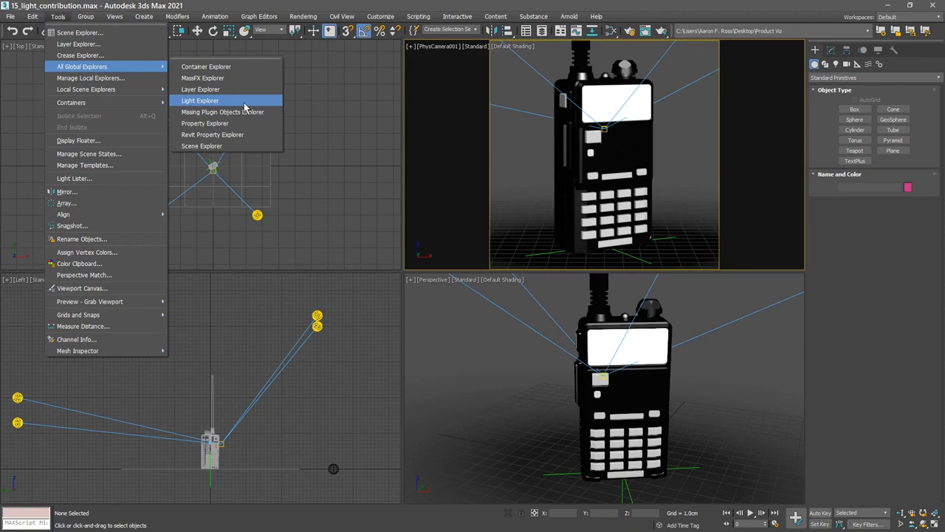
left_click(201, 101)
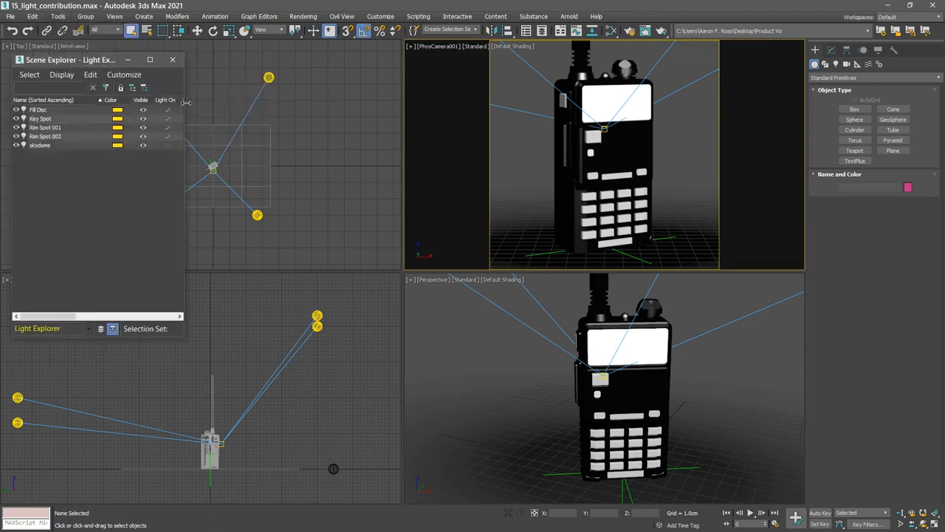
Step: Switch off Fill Disc, Key Spot, Rim Spot 001 and Rim Spot 002, and switch on the skydome light
left_click(168, 110)
left_click(167, 119)
left_click(169, 128)
left_click(168, 137)
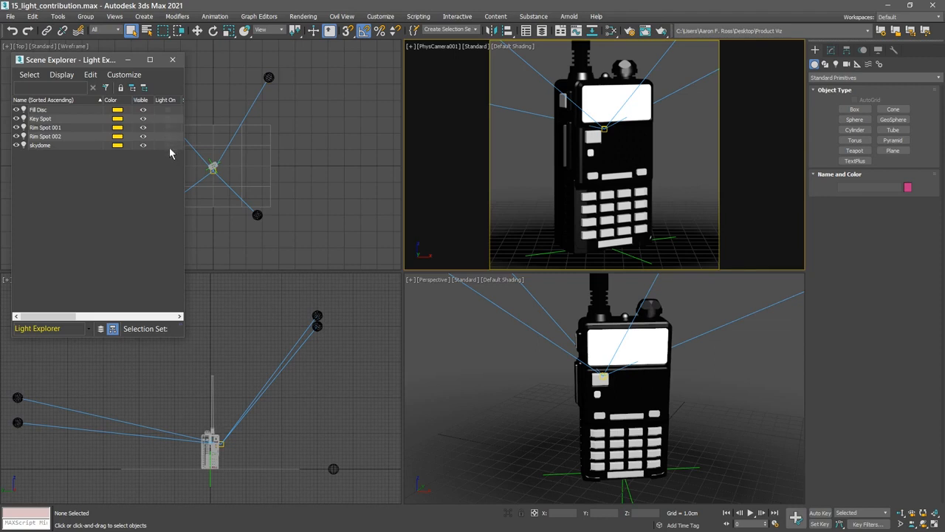
left_click(168, 145)
Step: Move the Light Explorer aside, then select the skydome light and show its modifiable parameters
left_click_drag(81, 61, 241, 64)
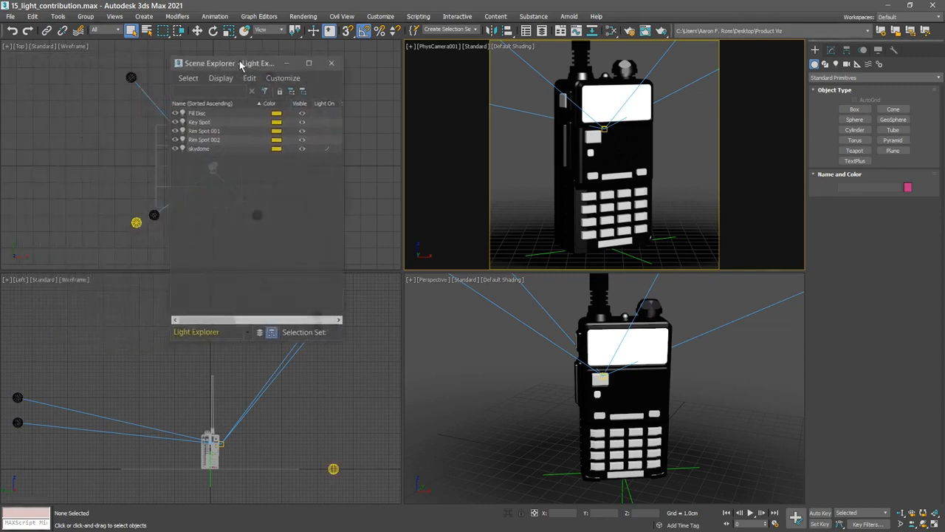
left_click(208, 150)
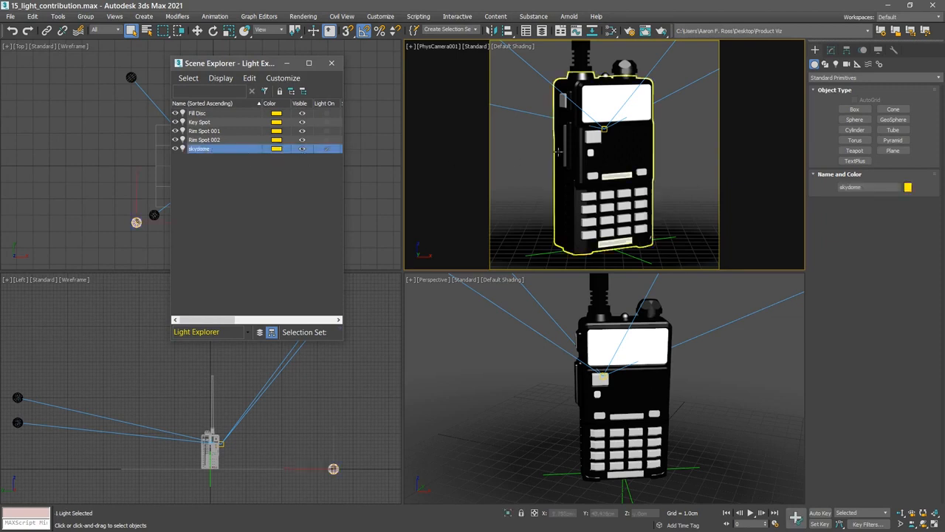
left_click(833, 50)
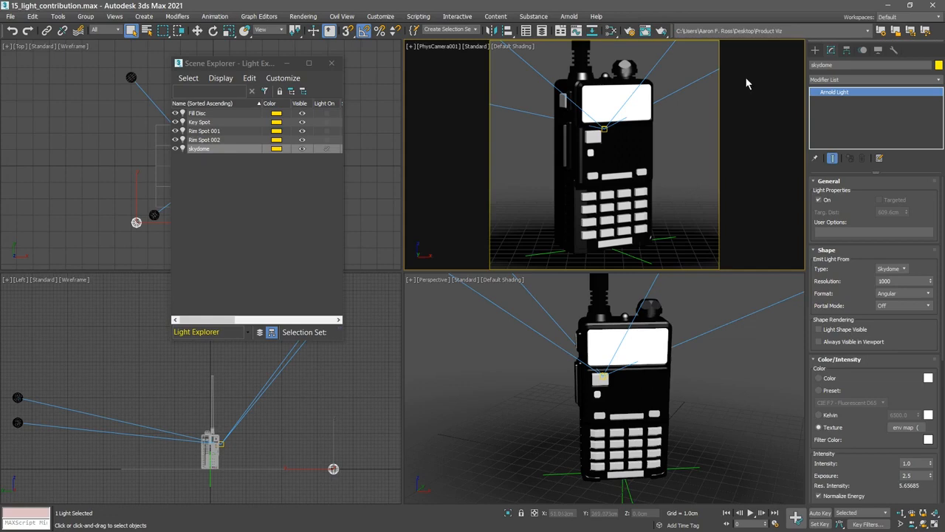
Step: Reopen the Arnold RenderView, start an interactive render of the camera view, and move the window clear of the skydome's parameters
right_click(752, 96)
left_click(568, 16)
left_click(635, 33)
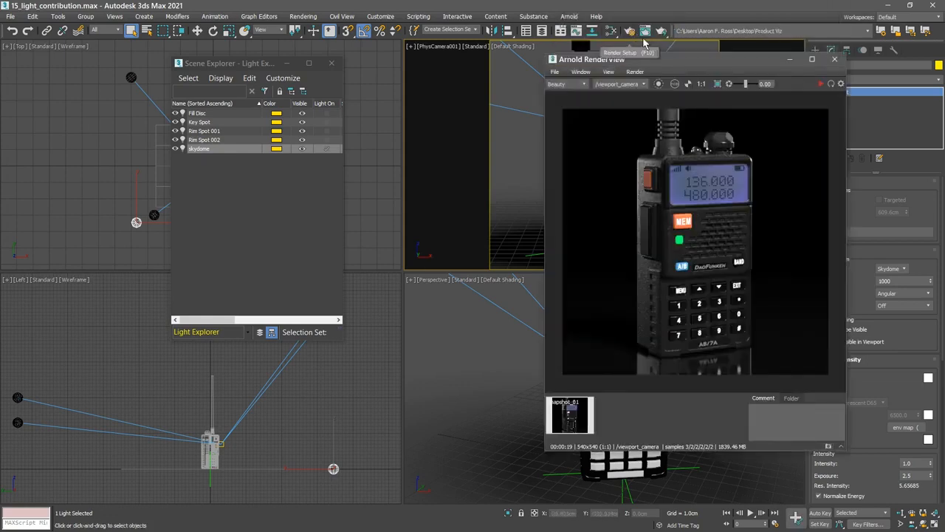
left_click(821, 83)
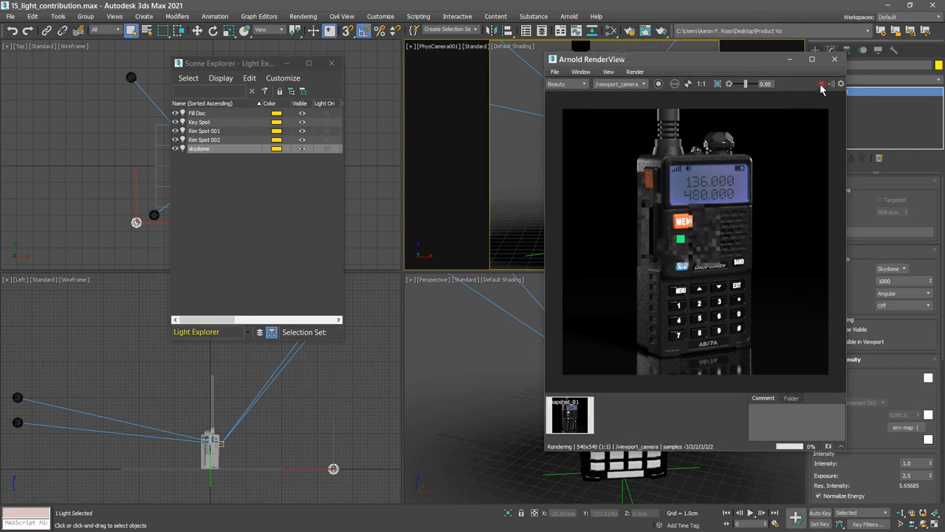
left_click_drag(745, 53, 667, 42)
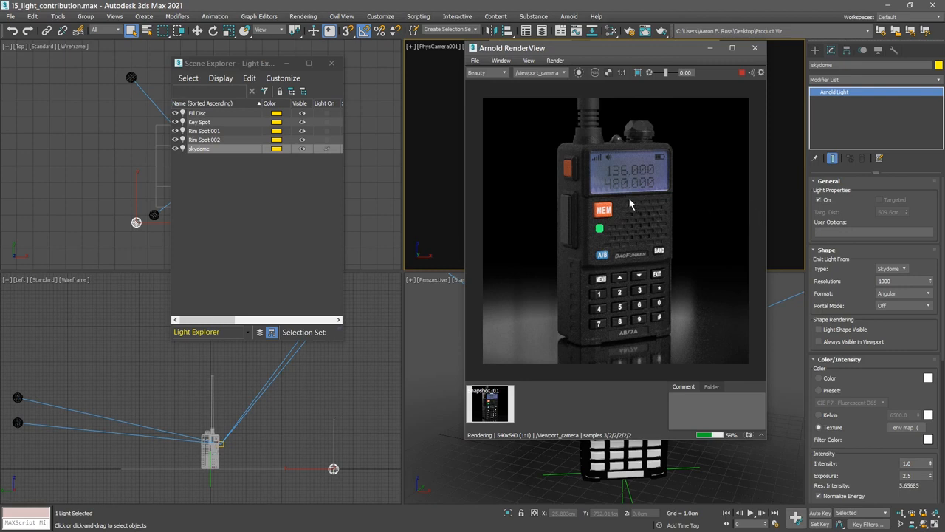
Step: Zoom in on the radio in the render and define a crop render region around the lower part of its LCD screen
scroll(628, 198, "up", 4)
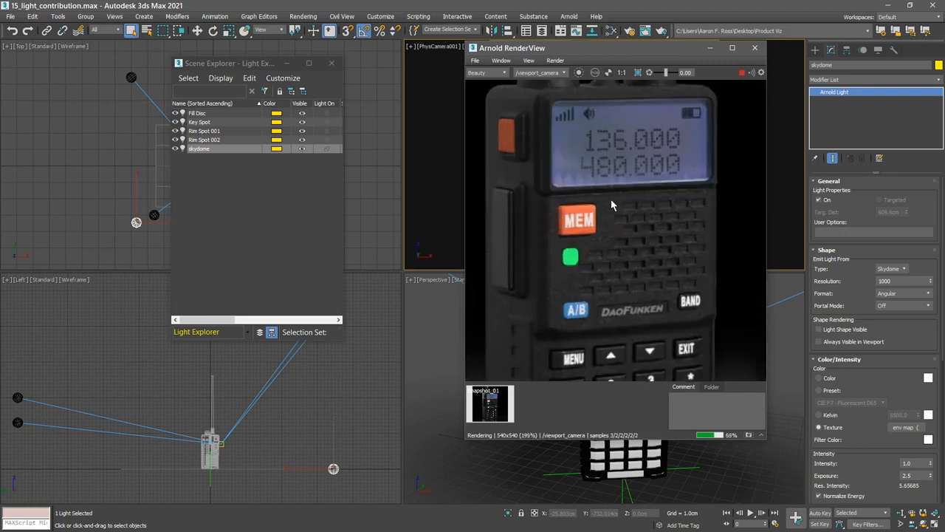
scroll(611, 198, "up", 1)
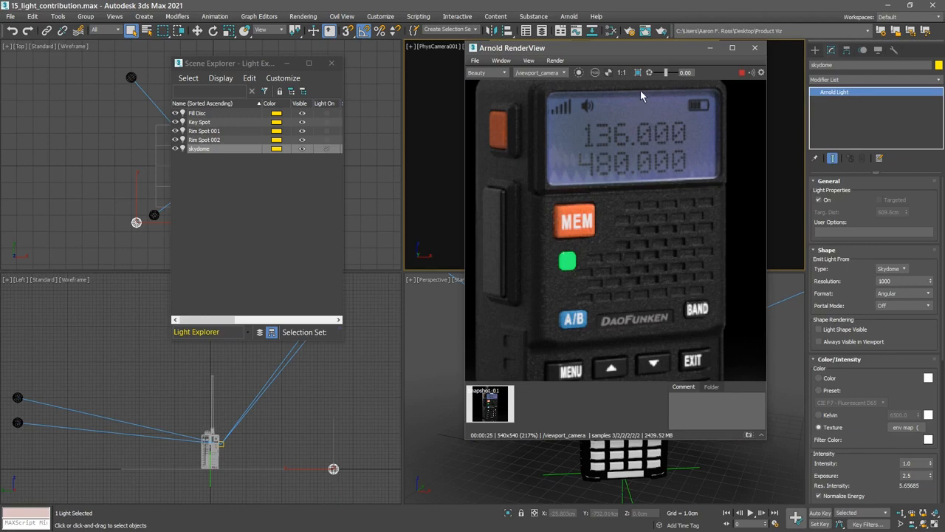
left_click(638, 72)
left_click_drag(532, 123, 728, 196)
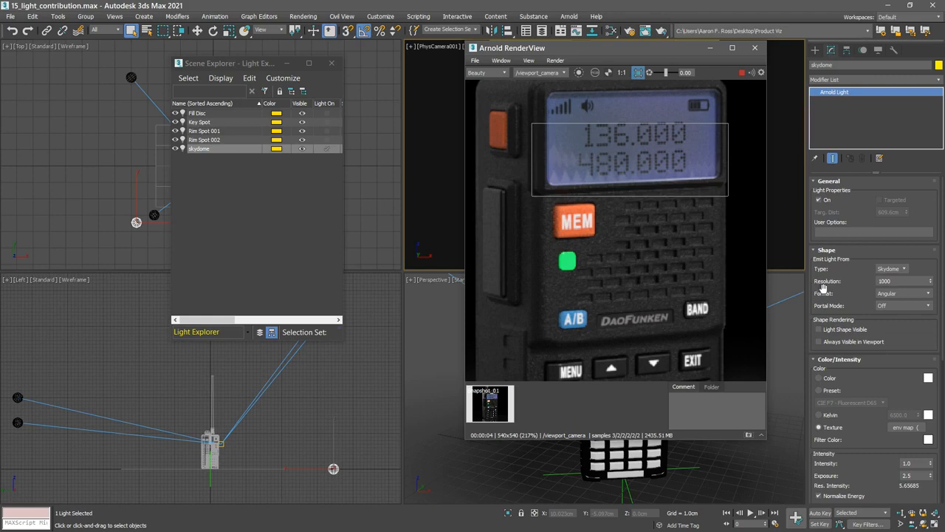
Step: Try a skydome light resolution of 2048, then set the resolution to 1024
double_click(895, 281)
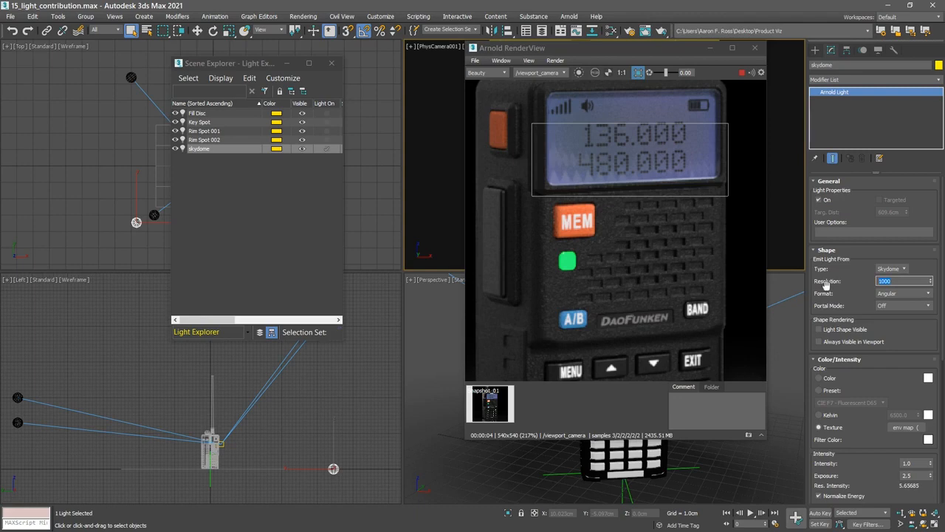
type("2048")
key("Return")
key("Return")
type("1024")
key("Return")
Step: Return the render to 1:1 size and turn off the crop render region
left_click(622, 72)
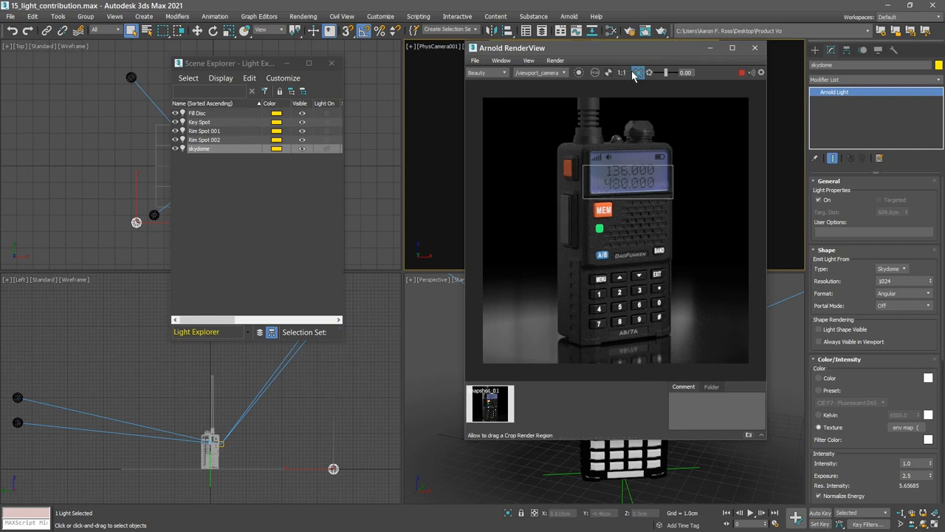
left_click(639, 74)
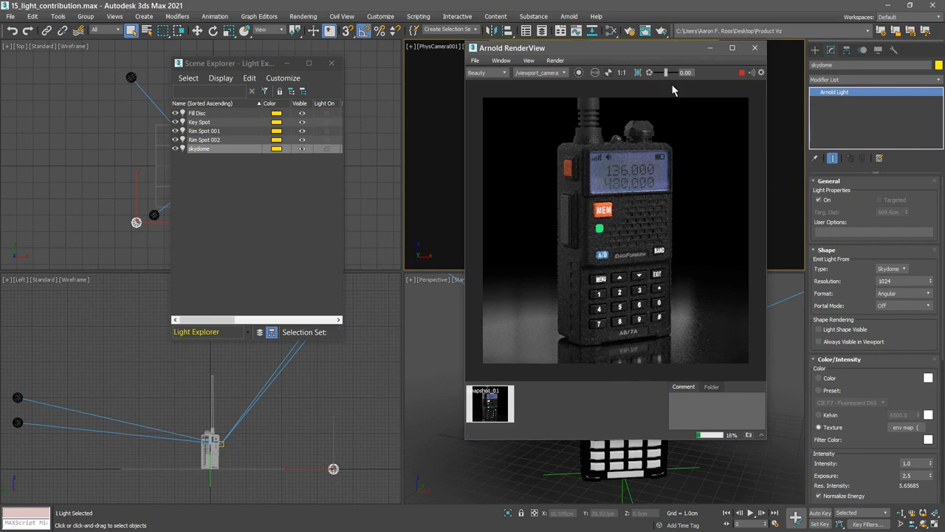
Step: Open the Slate Material Editor and bring the skydome's env map texture into its view as a node for editing
left_click(611, 35)
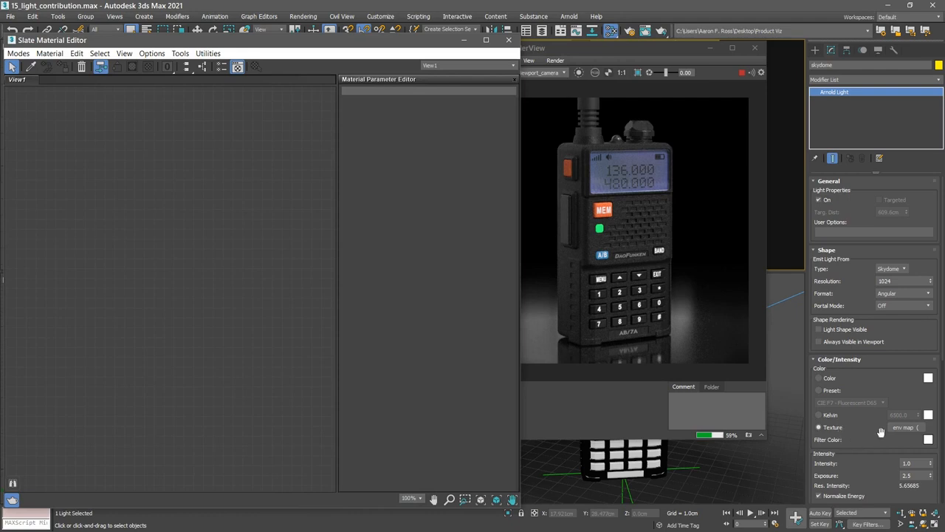
left_click_drag(912, 434, 291, 244)
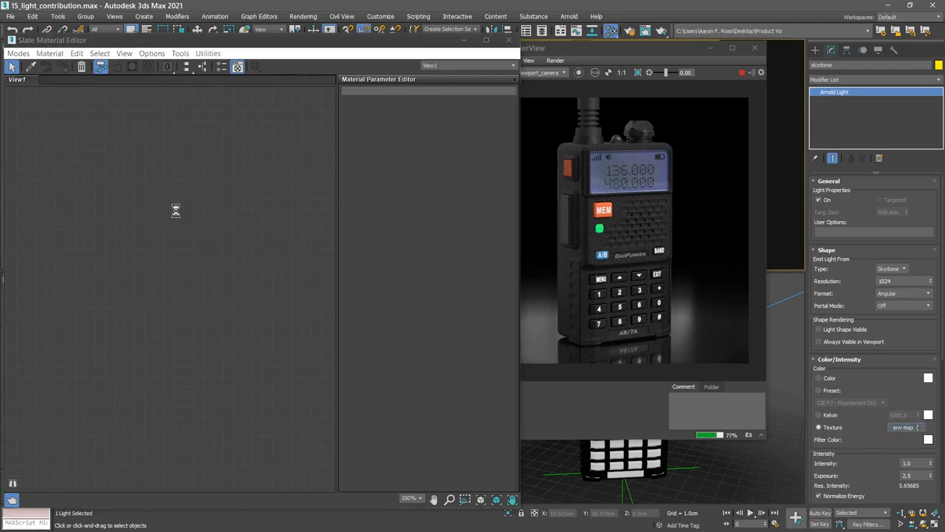
left_click(242, 304)
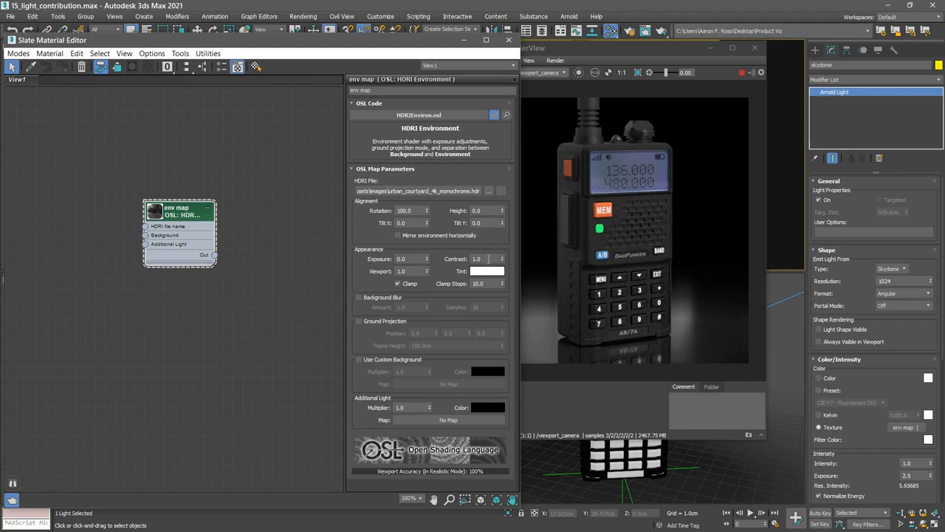
Step: Load rural_landscape_4k_monochrome.hdr as the HDRI file of the env map
left_click(489, 191)
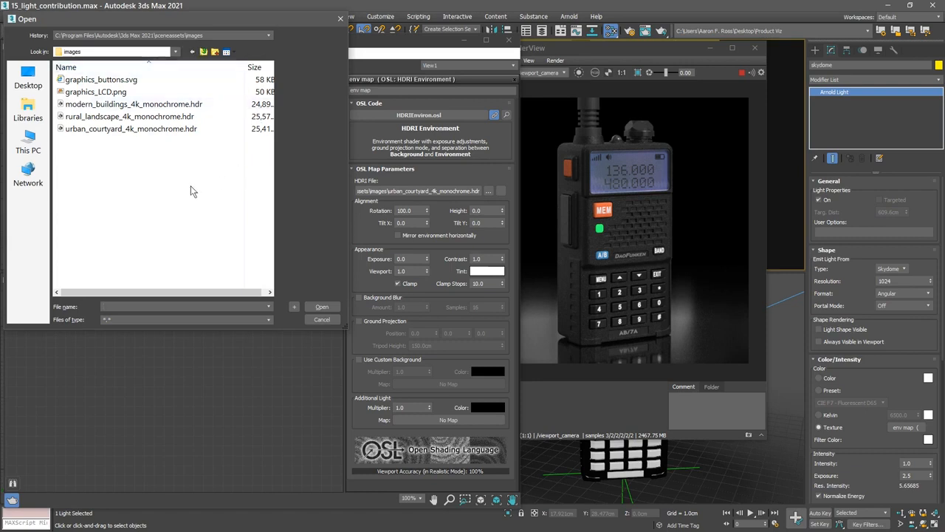
left_click(103, 119)
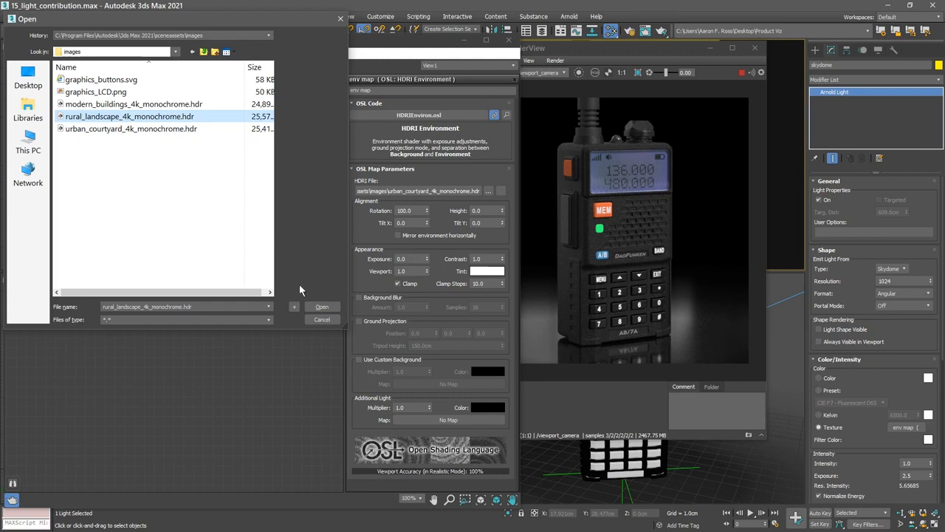
left_click(320, 306)
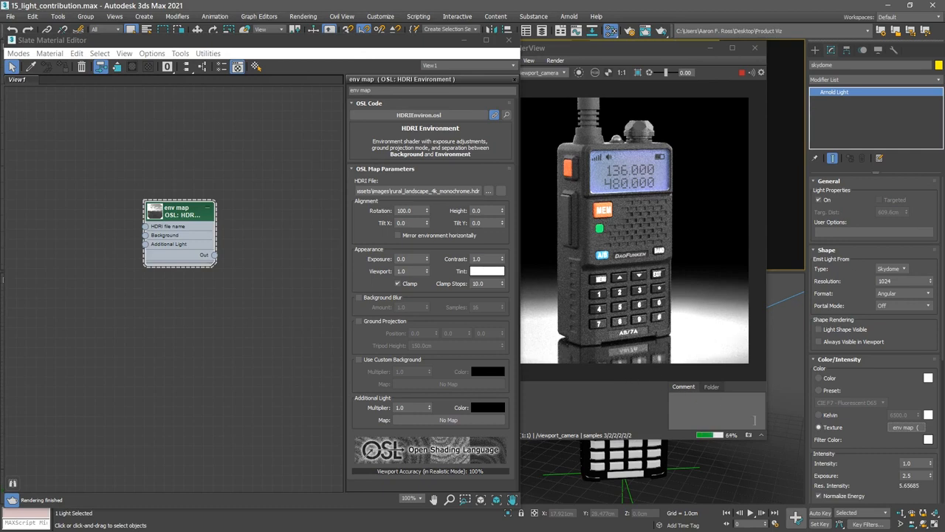
Step: Set the skydome light's exposure to 0 and the env map's rotation to 180, then bring the render view forward
double_click(916, 476)
key("Return")
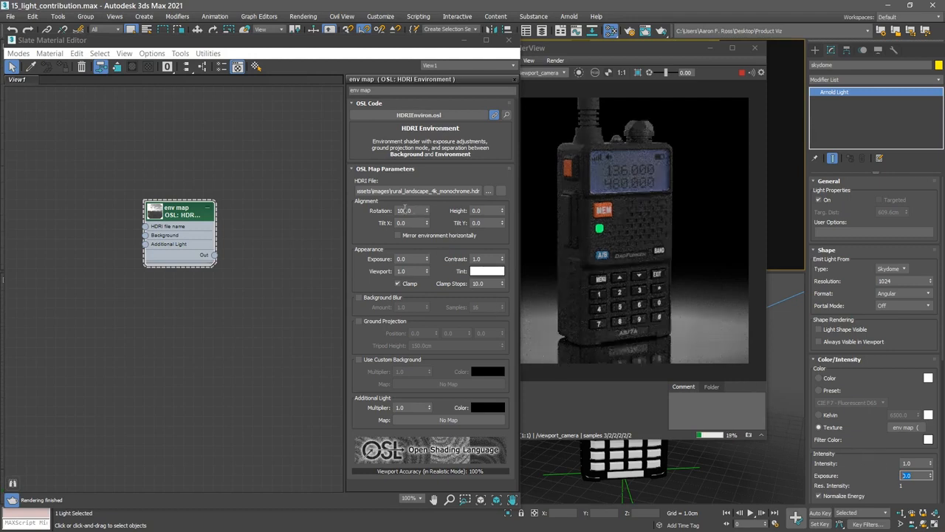
double_click(406, 210)
type("18")
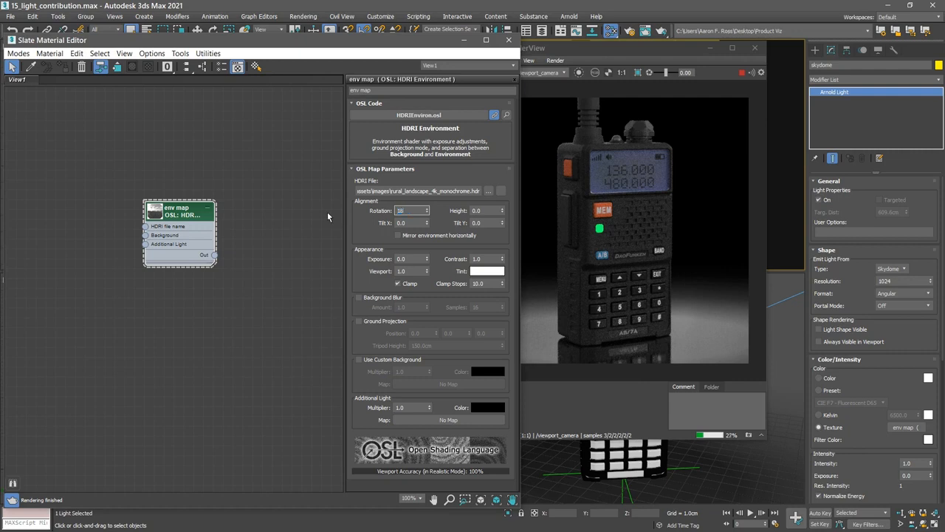
type("0")
key("Return")
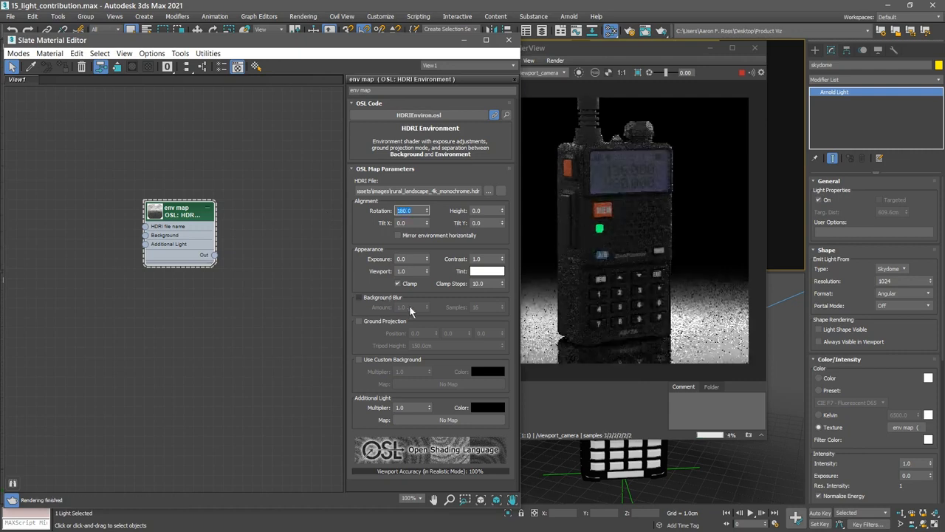
left_click(619, 50)
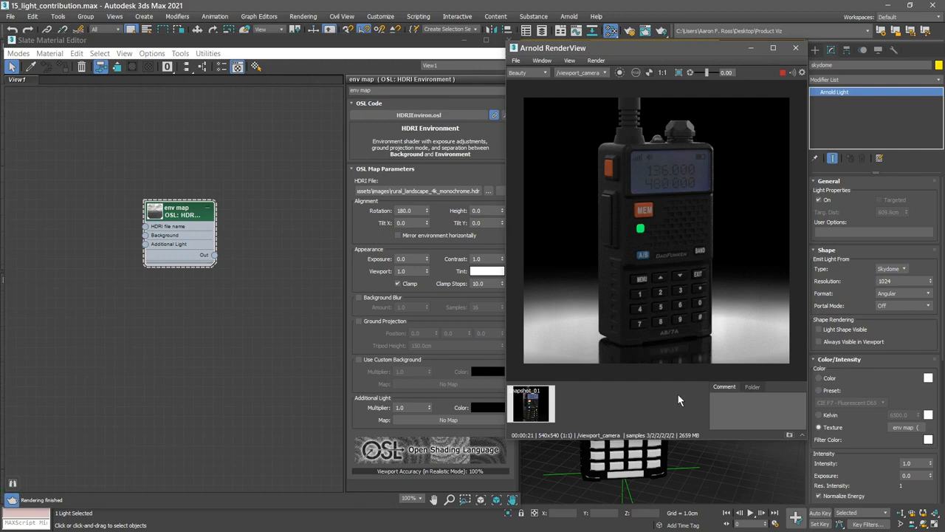
Step: Enable Light Shape Visible in the skydome light's shape rendering settings
left_click_drag(937, 348, 941, 500)
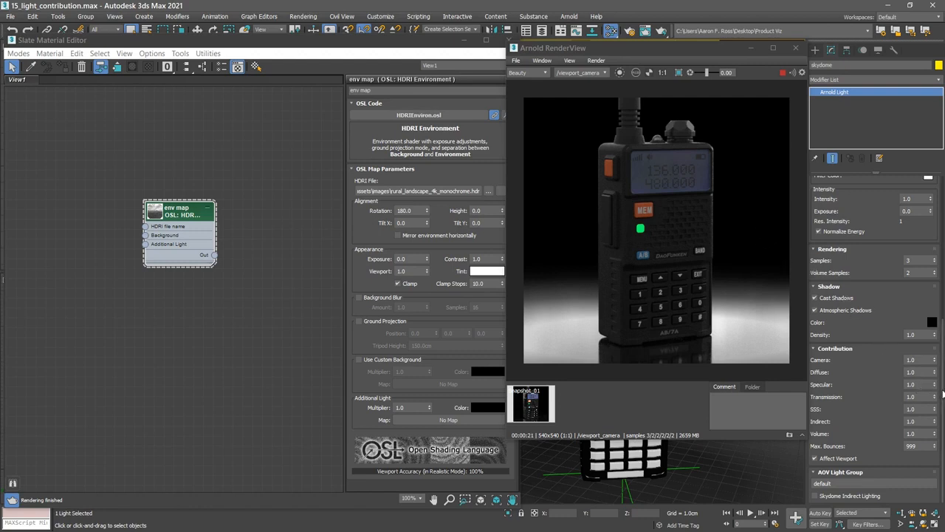
scroll(943, 380, "up", 1)
scroll(943, 380, "up", 8)
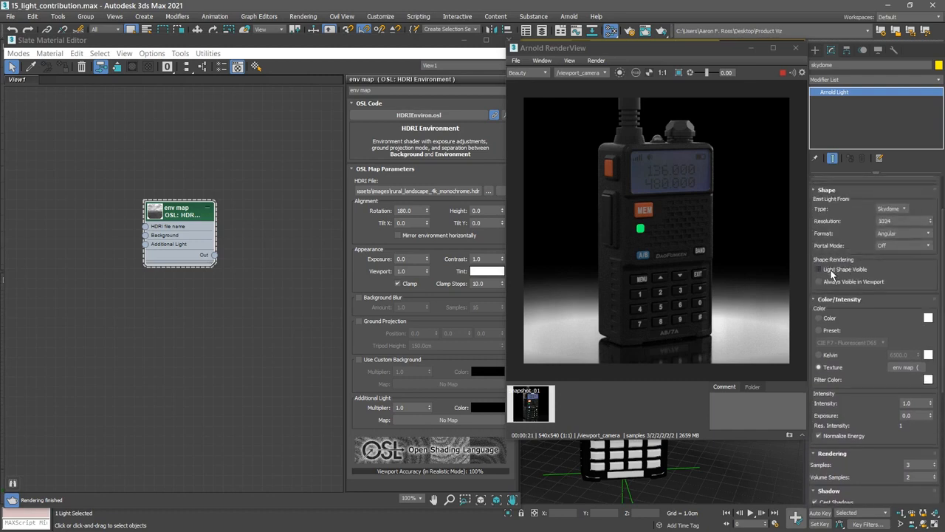
left_click(819, 268)
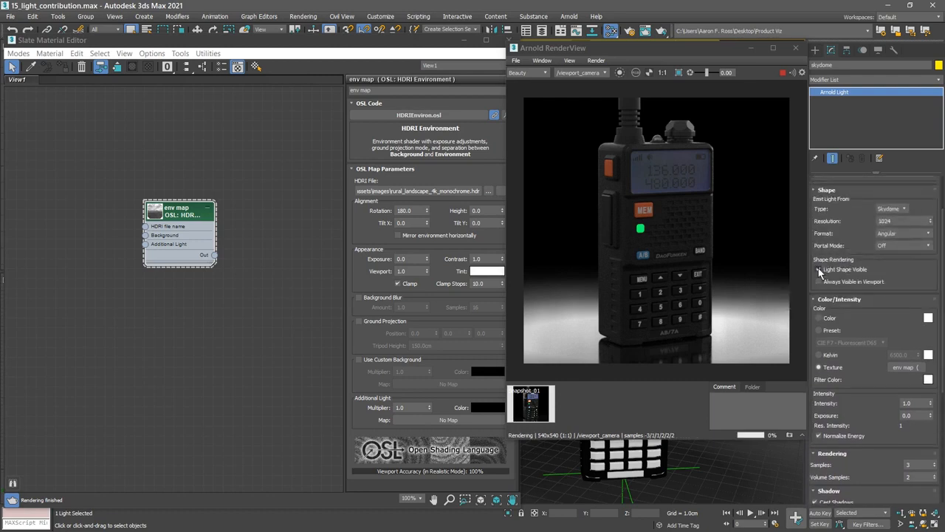
Step: Set the skydome light's Camera contribution to 0
left_click_drag(943, 292, 944, 404)
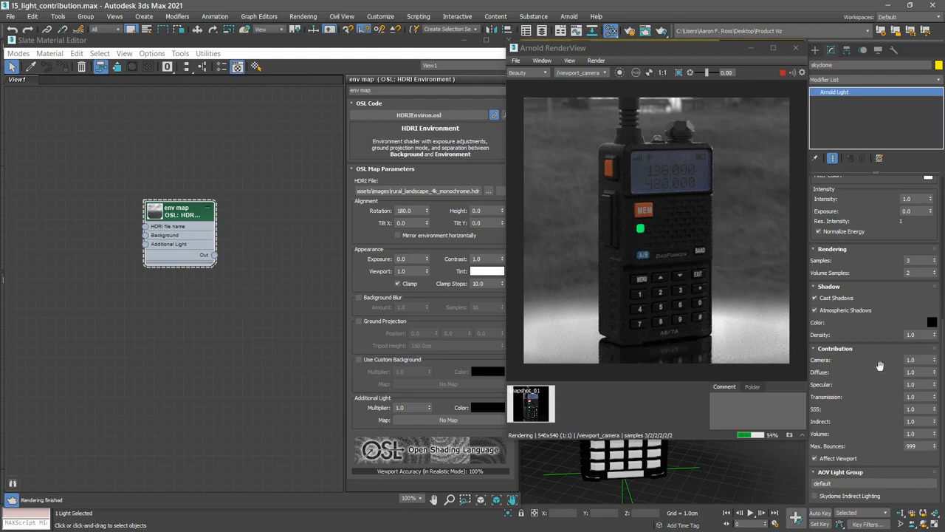
left_click(915, 359)
type("0")
key("Return")
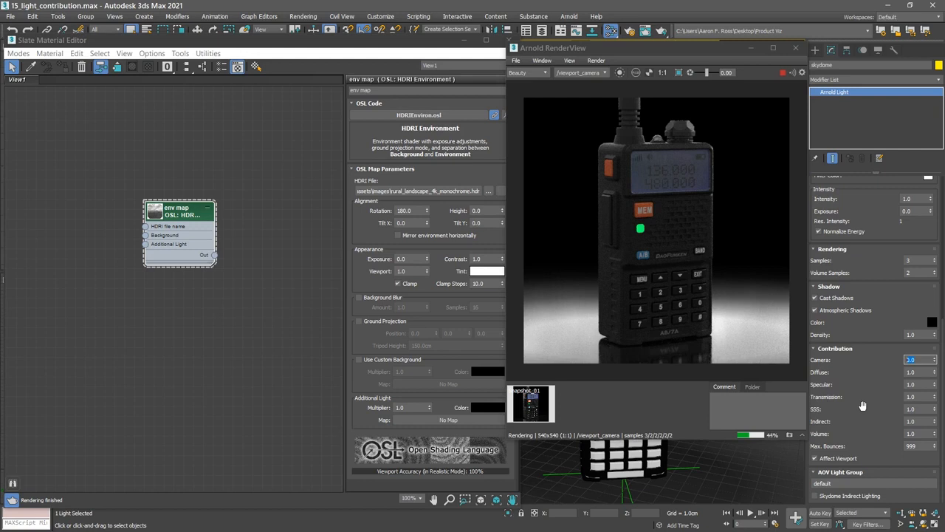
Step: Set the skydome light's Diffuse and SSS contributions to 0
key("Tab")
type("0")
key("Return")
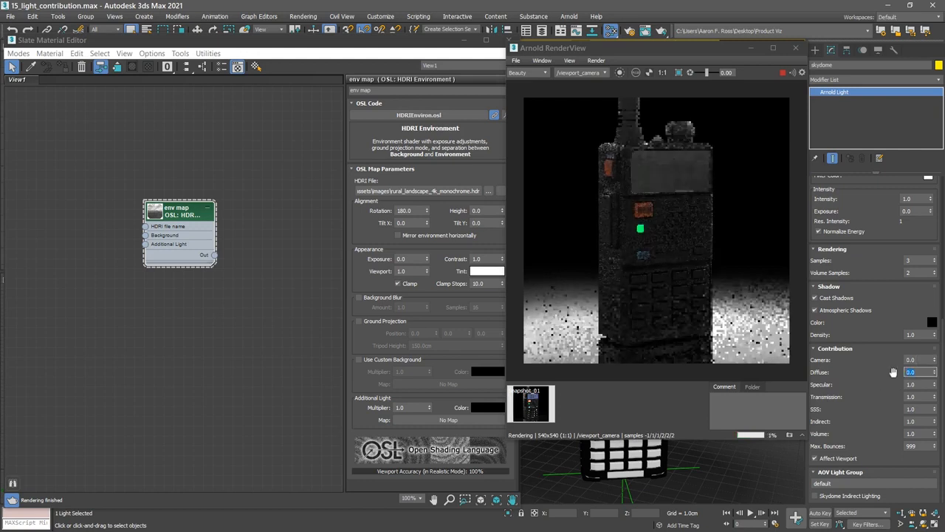
key("Tab")
key("Tab")
key("Tab")
type("0")
key("Return")
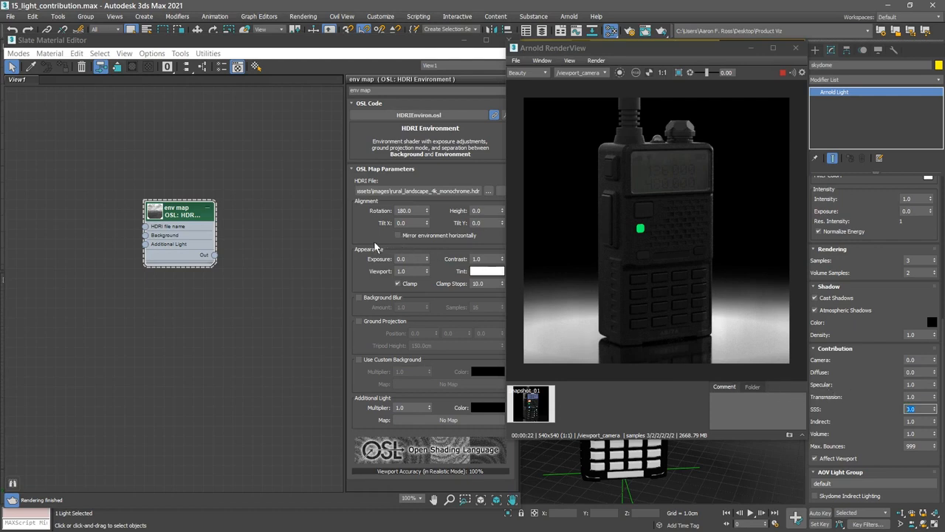
Step: Set the env map's exposure to -7 in the HDRI Environment appearance settings
left_click(404, 251)
double_click(404, 259)
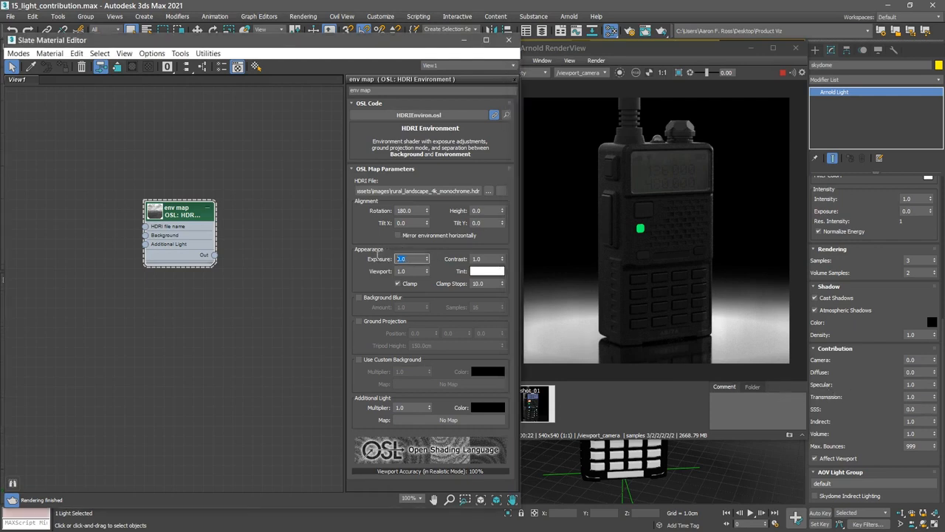
type("-7")
key("Return")
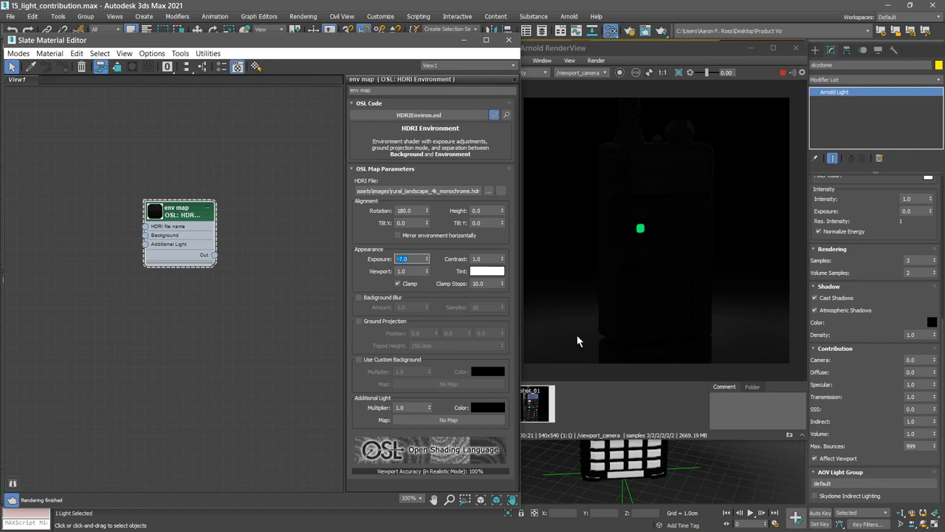
Step: Set the env map's contrast to 3 and its exposure to -9 in the HDRI Environment appearance settings
key("Tab")
type("3")
key("Return")
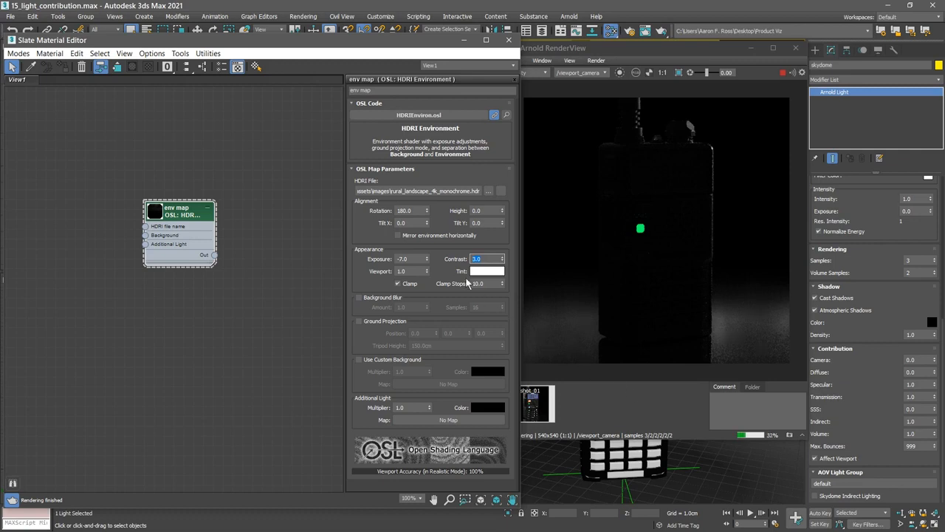
left_click(412, 259)
type("-9")
key("Return")
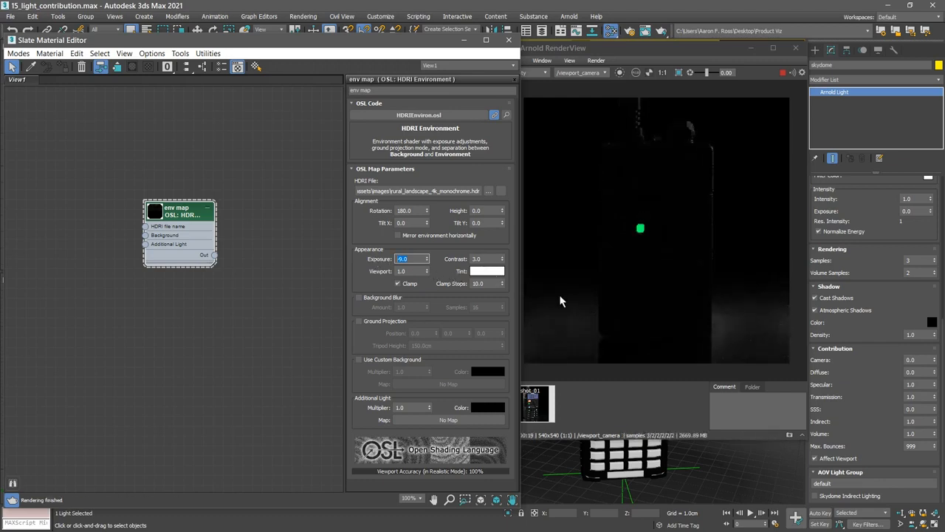
Step: Close the render and material windows and switch on Fill Disc, Key Spot, Rim Spot 001 and Rim Spot 002 in the Light Explorer
left_click_drag(649, 55, 664, 50)
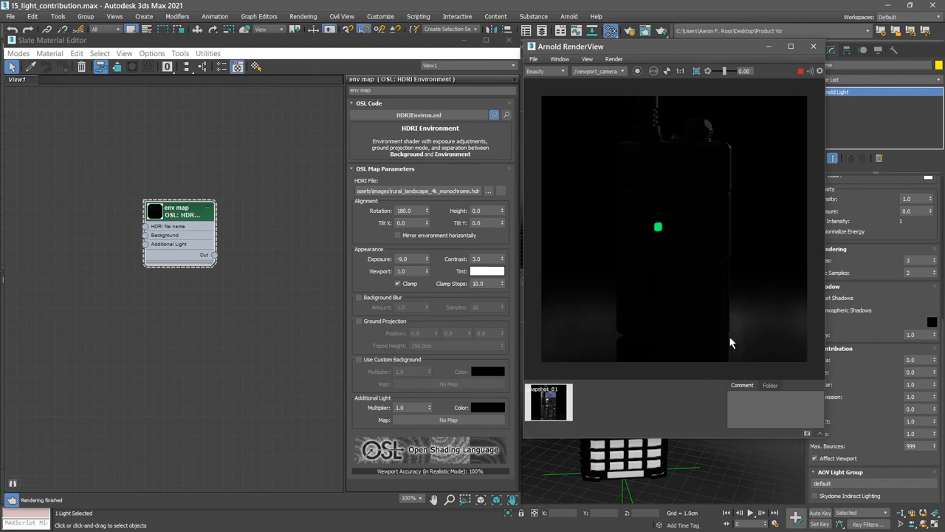
left_click(811, 47)
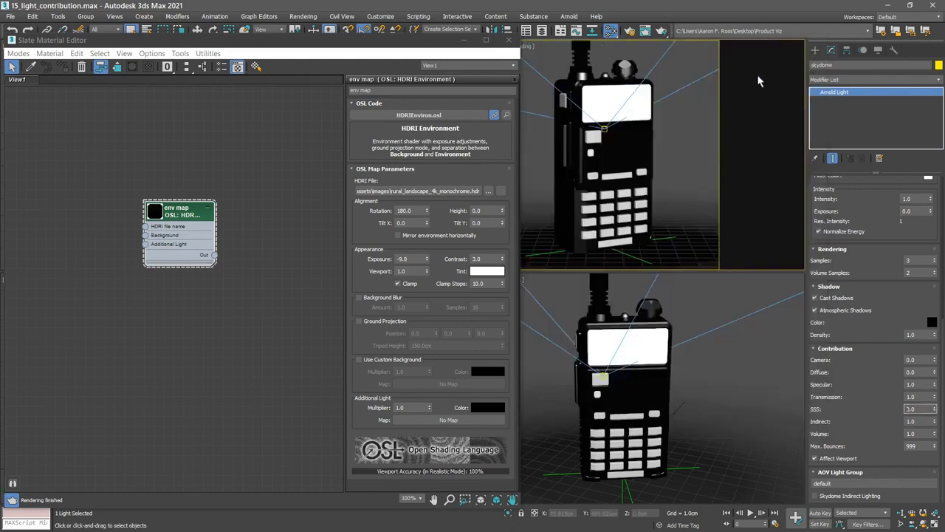
left_click(510, 42)
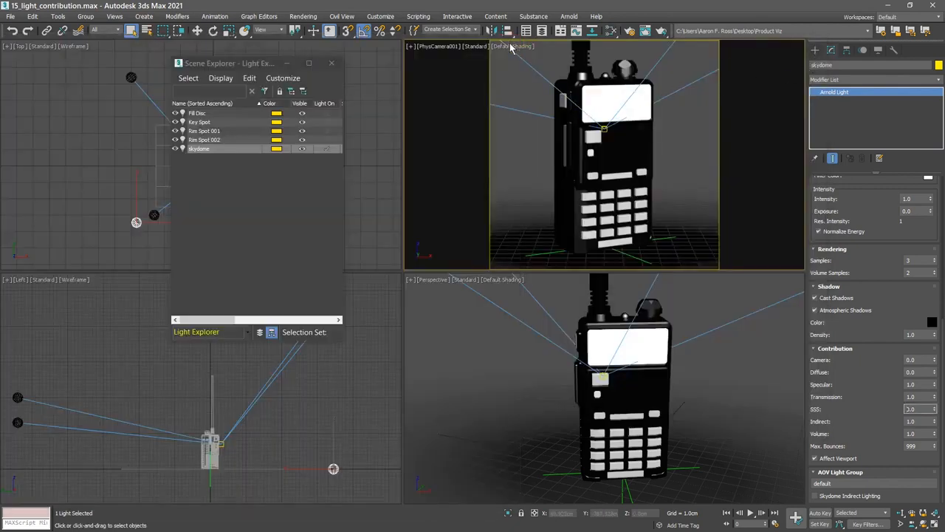
left_click(257, 65)
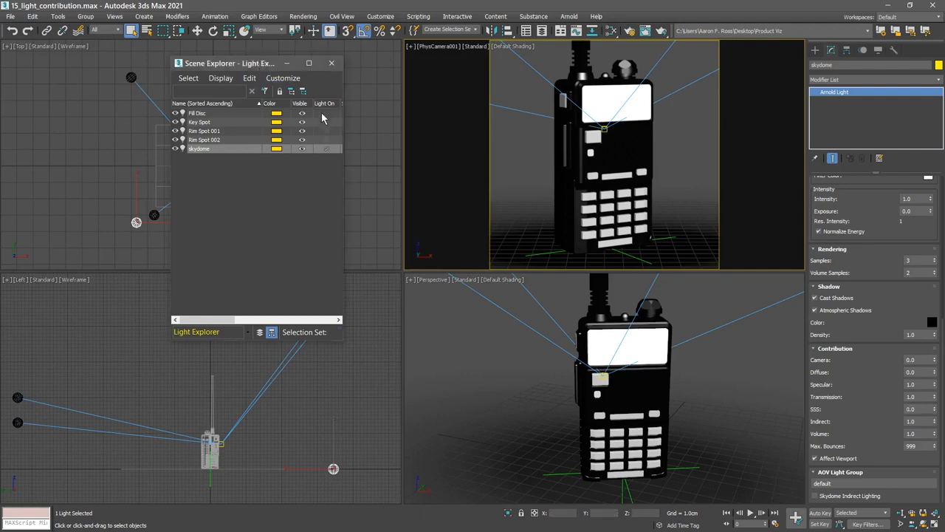
left_click(327, 131)
left_click(327, 140)
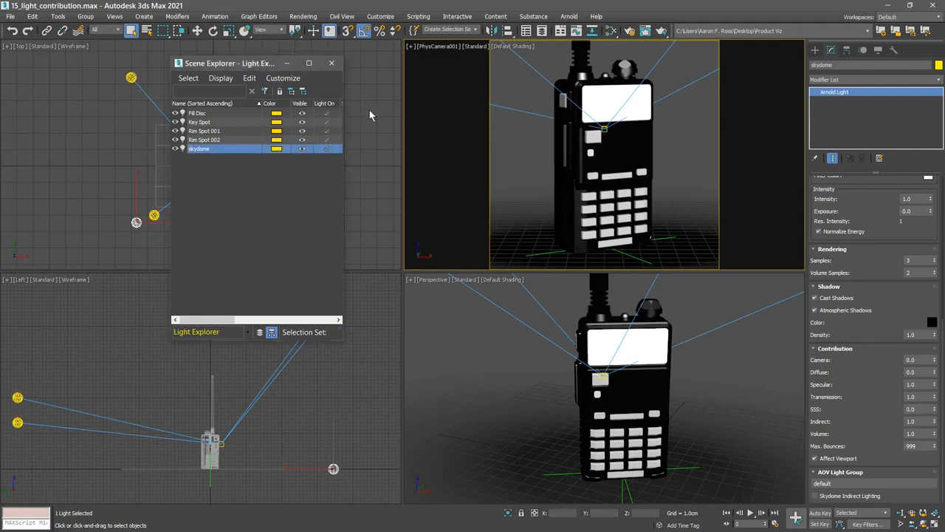
left_click(332, 66)
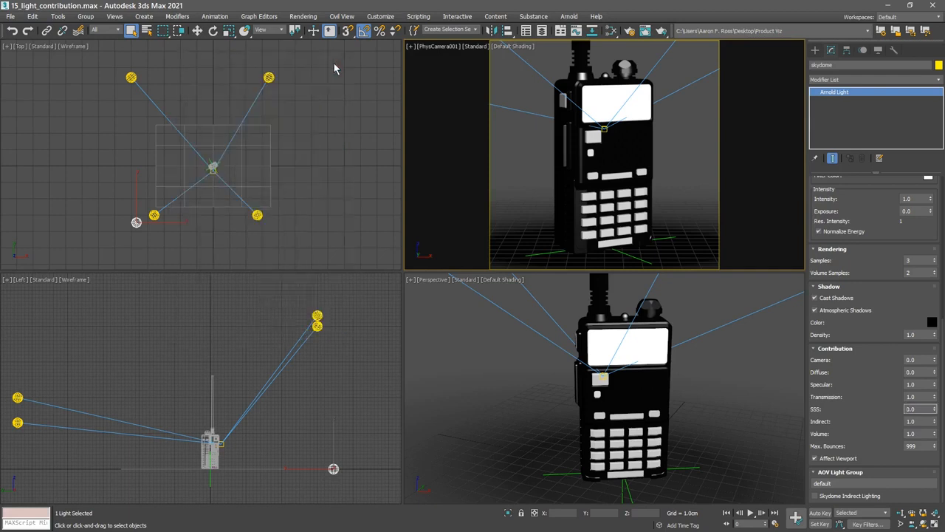
Step: Render the camera view in Arnold RenderView with all lights on and store a snapshot of the result
right_click(759, 96)
left_click(748, 89)
left_click(568, 16)
left_click(592, 33)
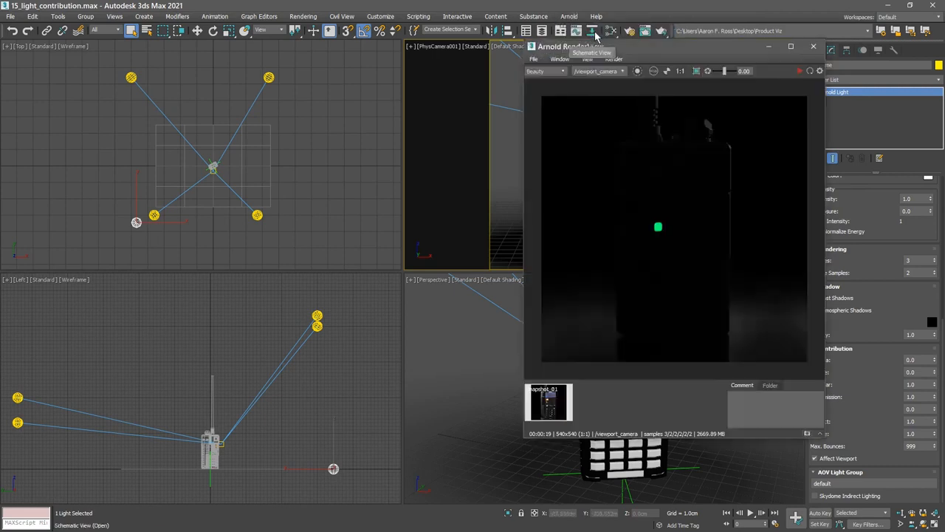
left_click(800, 72)
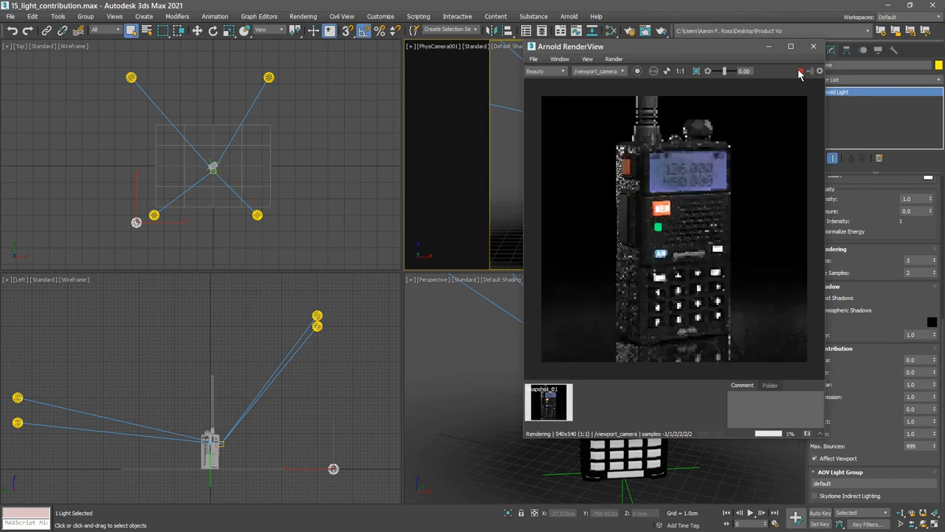
left_click(800, 71)
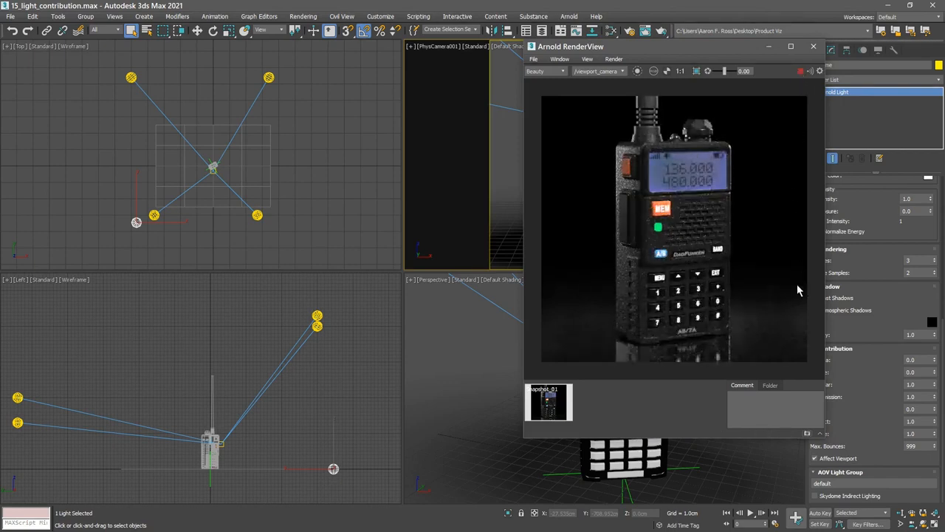
left_click(808, 433)
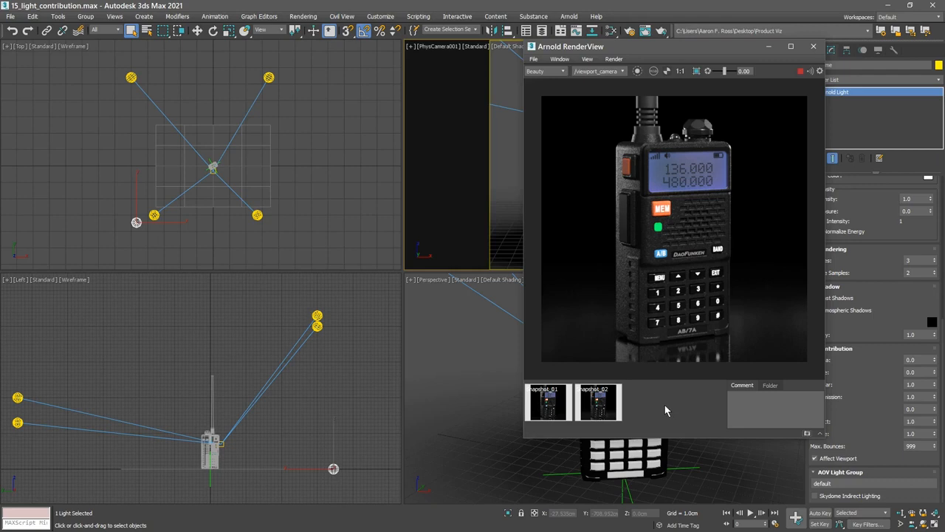
Step: Compare the two stored render snapshots by alternating between them, return to the live render and close Arnold RenderView
left_click(550, 405)
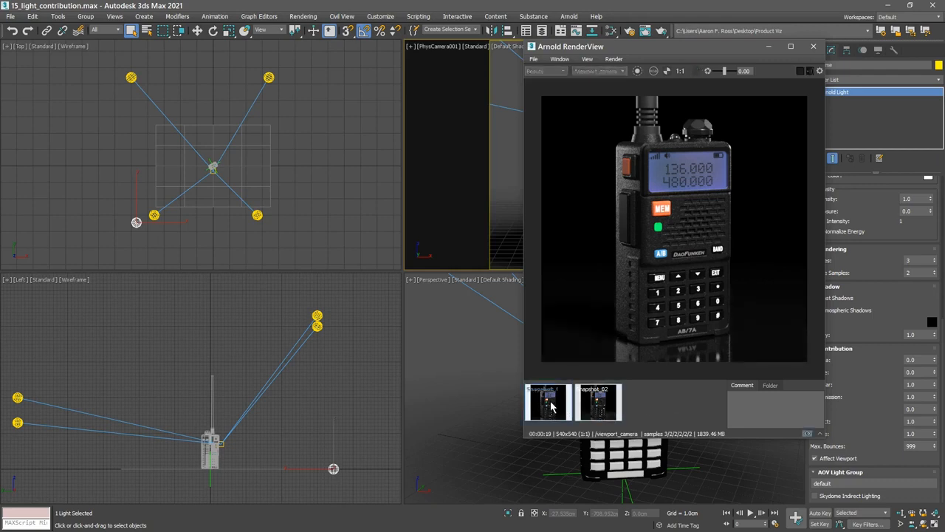
left_click(600, 406)
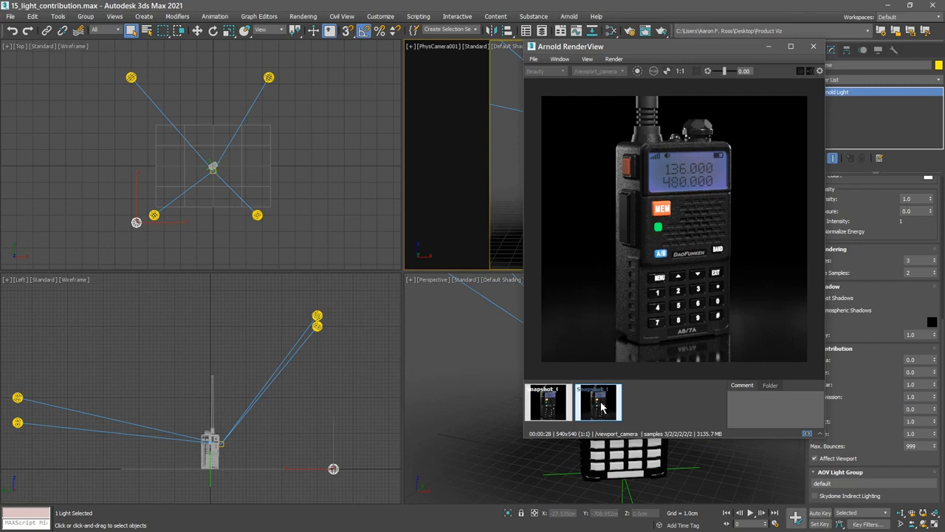
left_click(554, 406)
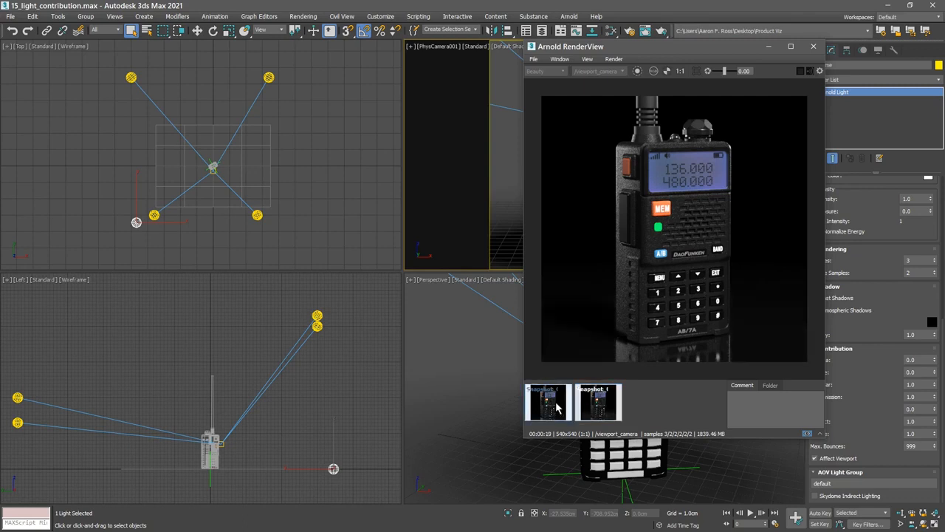
left_click(554, 406)
left_click(598, 407)
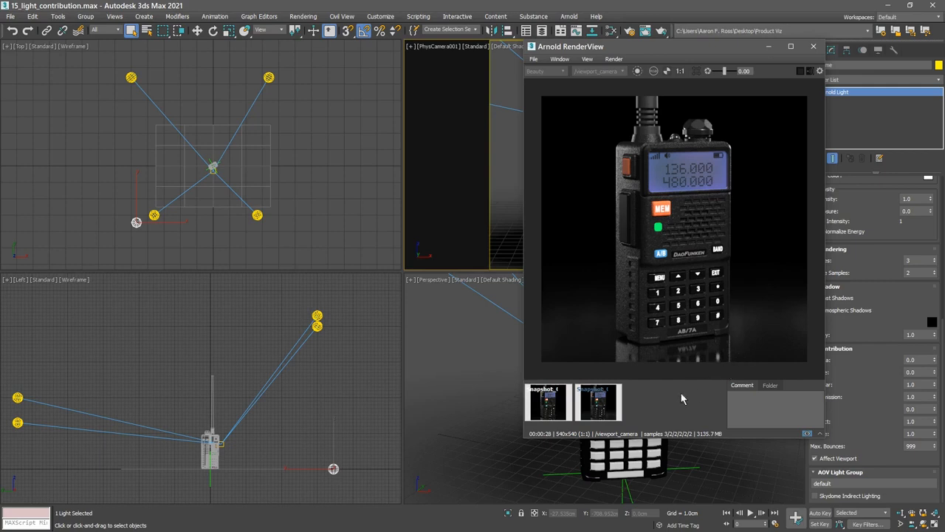
left_click(807, 434)
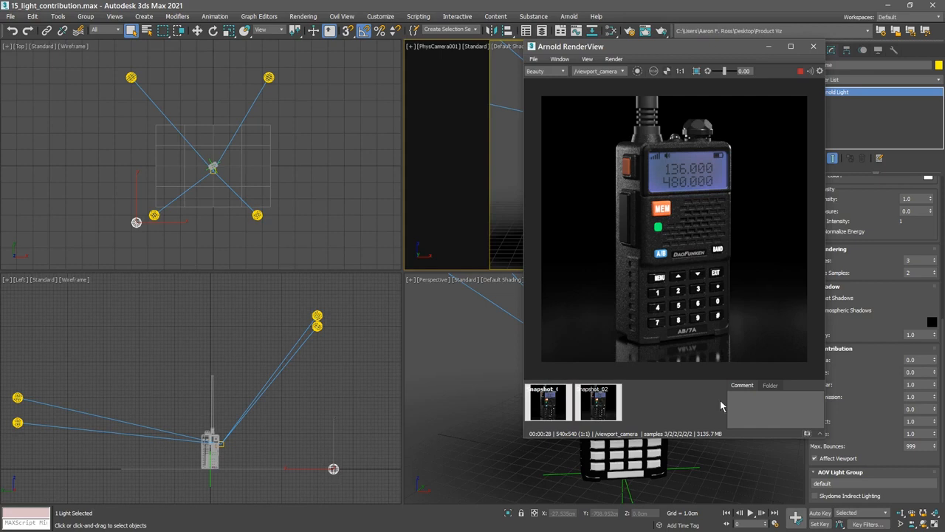
left_click(813, 47)
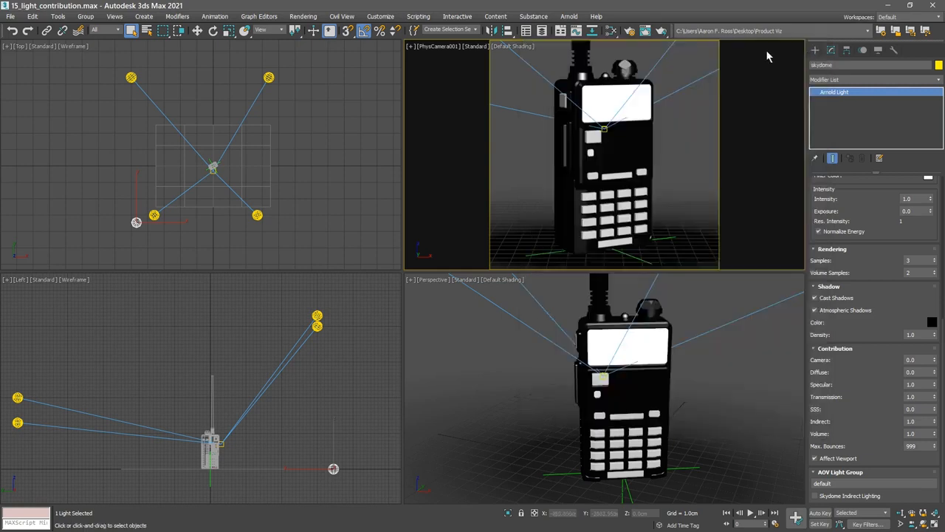
Step: Load the arnold_production render preset with its Common, Environment and Arnold categories, and check the Arnold sampling settings
left_click(630, 32)
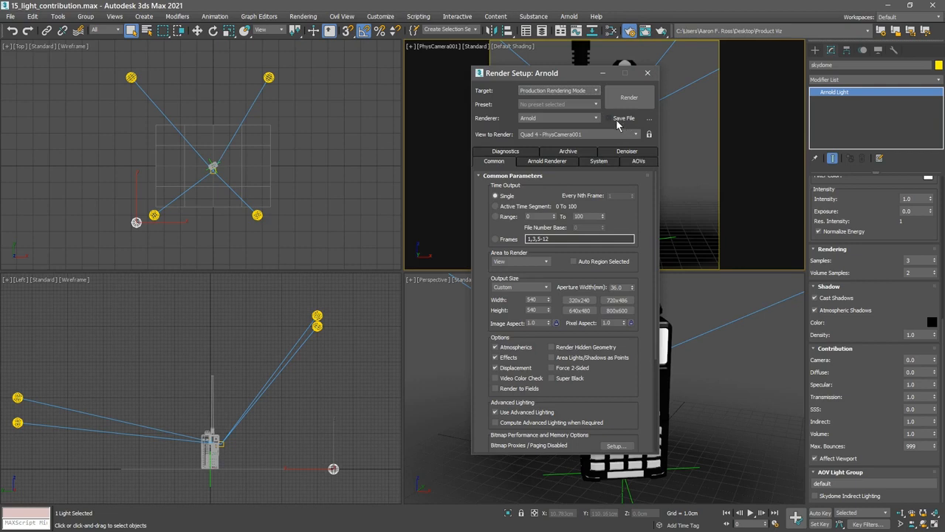
left_click(555, 106)
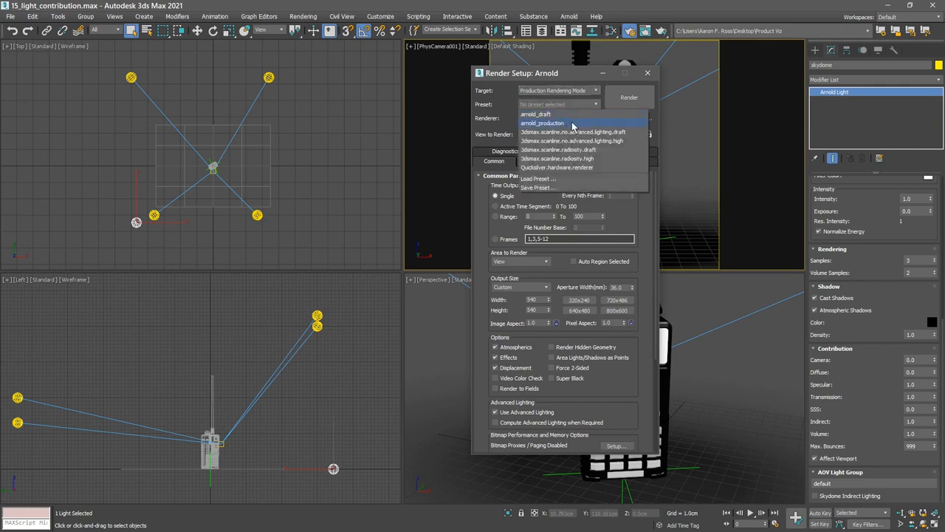
left_click(573, 125)
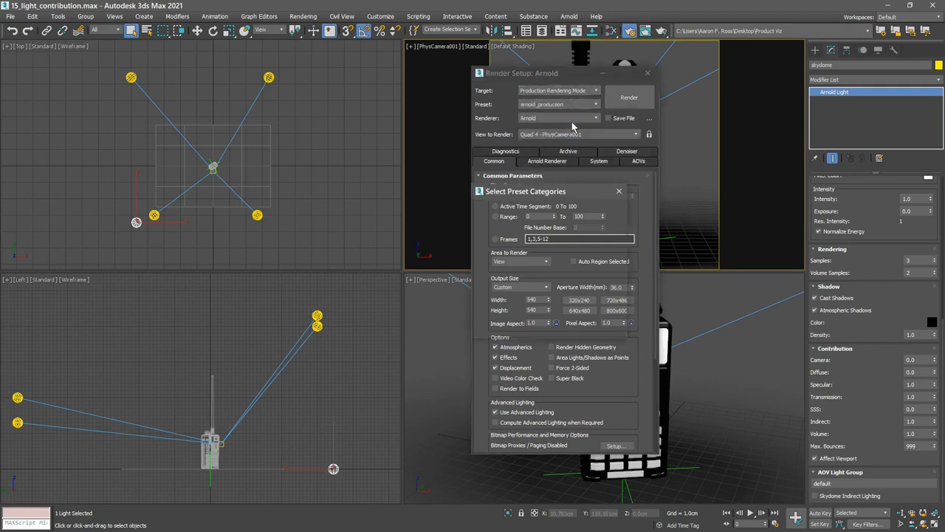
left_click_drag(571, 193, 439, 200)
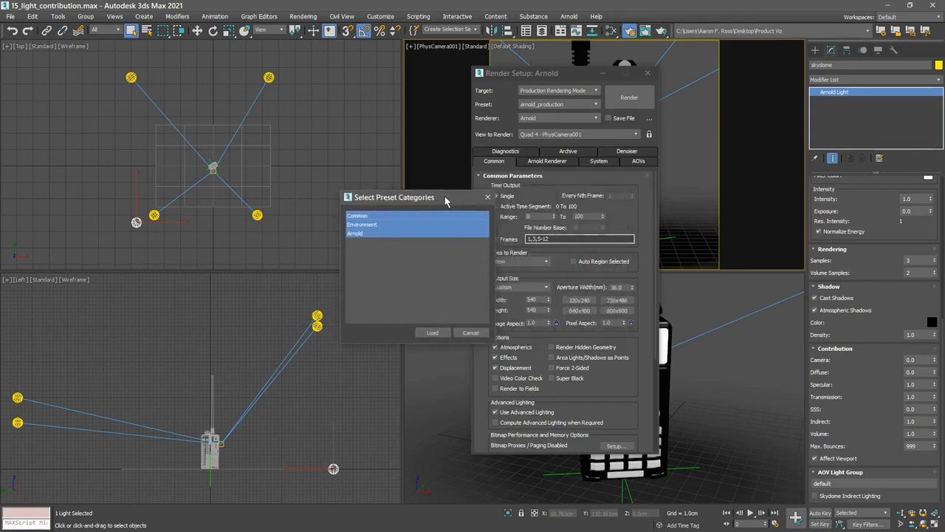
left_click(433, 332)
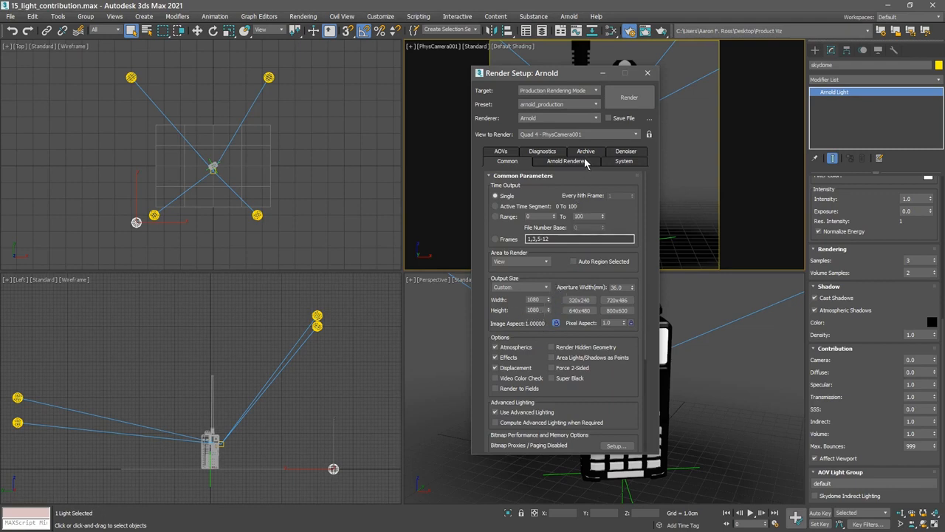
left_click(584, 164)
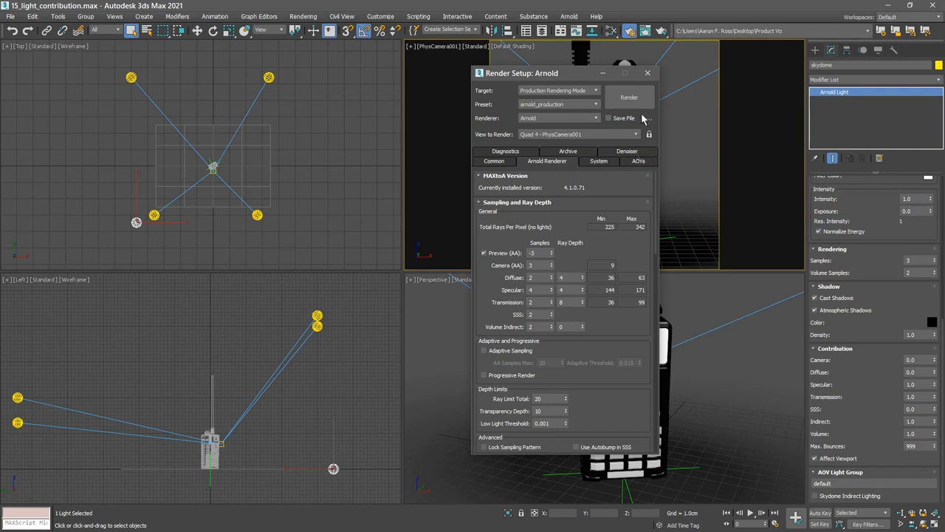
left_click(649, 74)
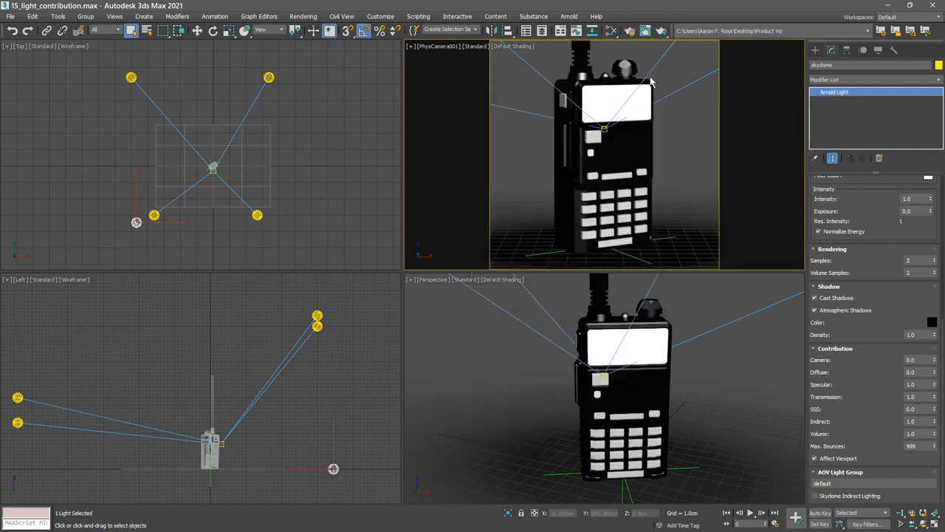
Step: Reopen Arnold RenderView and enlarge its window to show the production-quality render of the radio
left_click(569, 16)
left_click(587, 32)
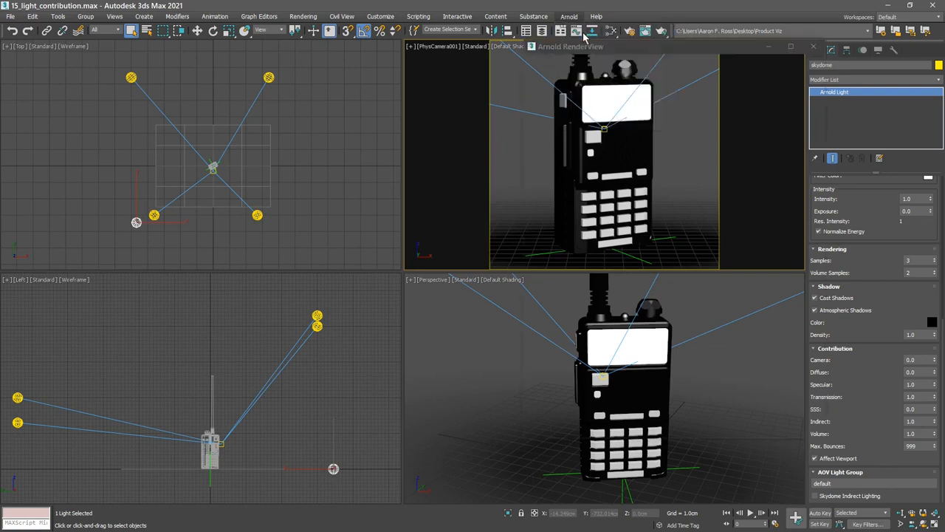
left_click_drag(672, 53, 382, 9)
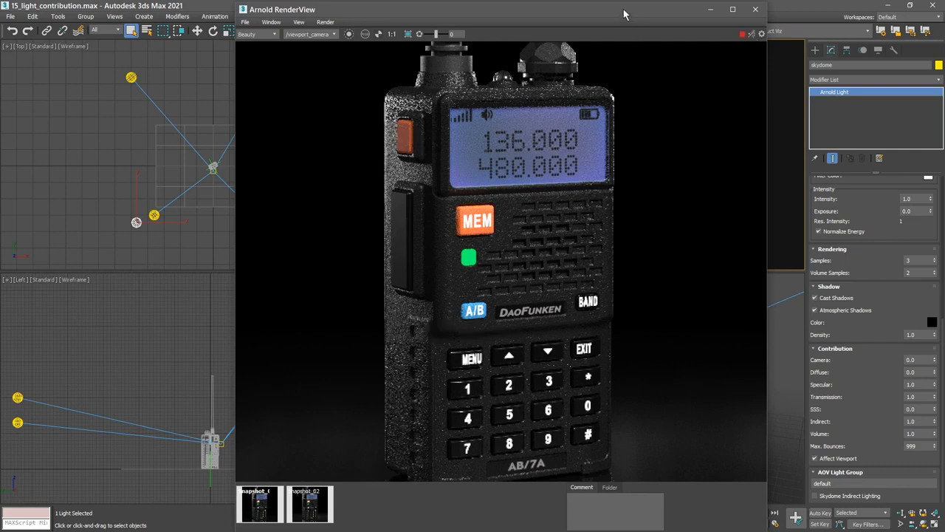
mouse_move(627, 13)
left_mouse_down()
mouse_move(626, 49)
mouse_move(620, 16)
left_mouse_up()
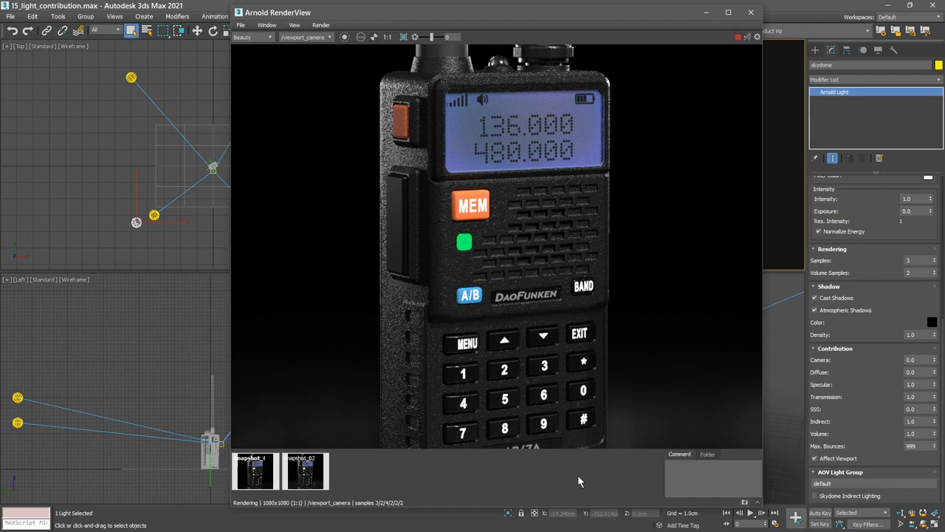
Step: Switch to Task Manager to check the CPU utilization graph during the render, and close it
key("ctrl+shift+Escape")
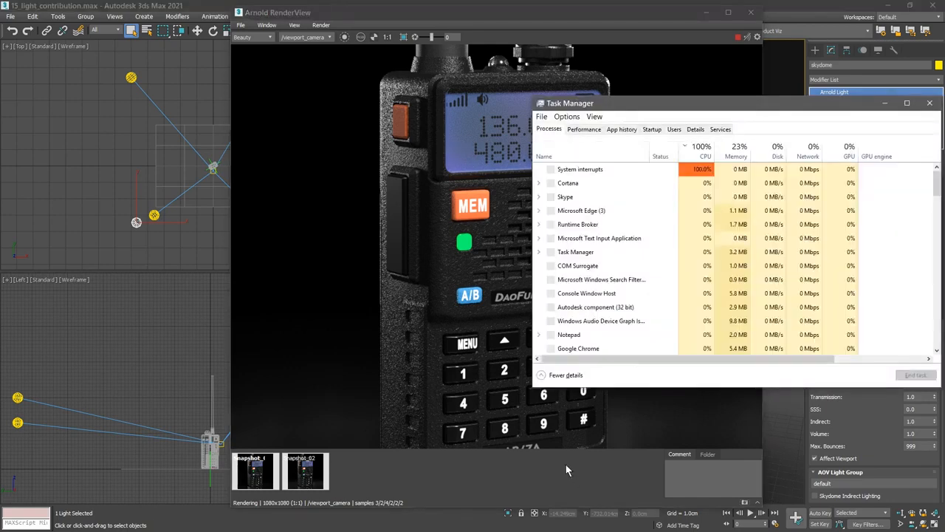
left_click(584, 130)
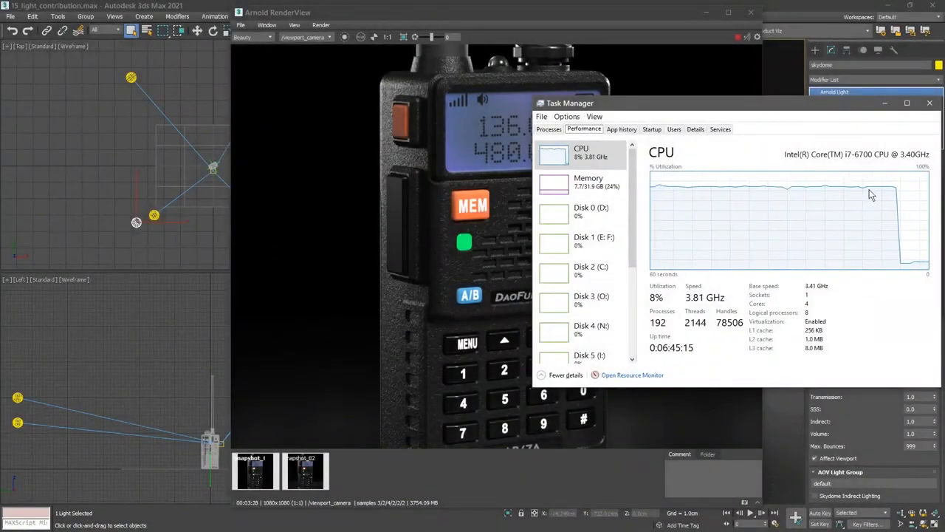
left_click(929, 104)
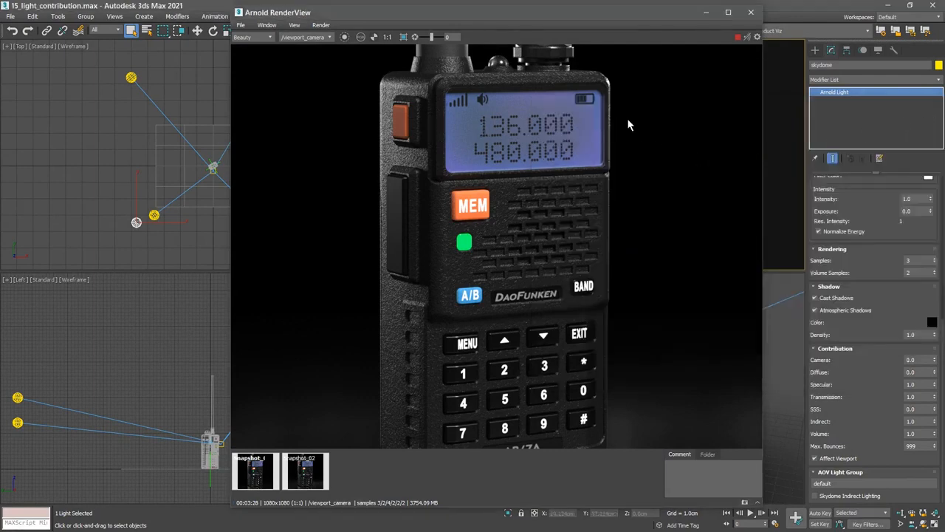
Step: Save the rendered image as radio.exr in the project's renderoutput folder
middle_click_drag(633, 121, 654, 165)
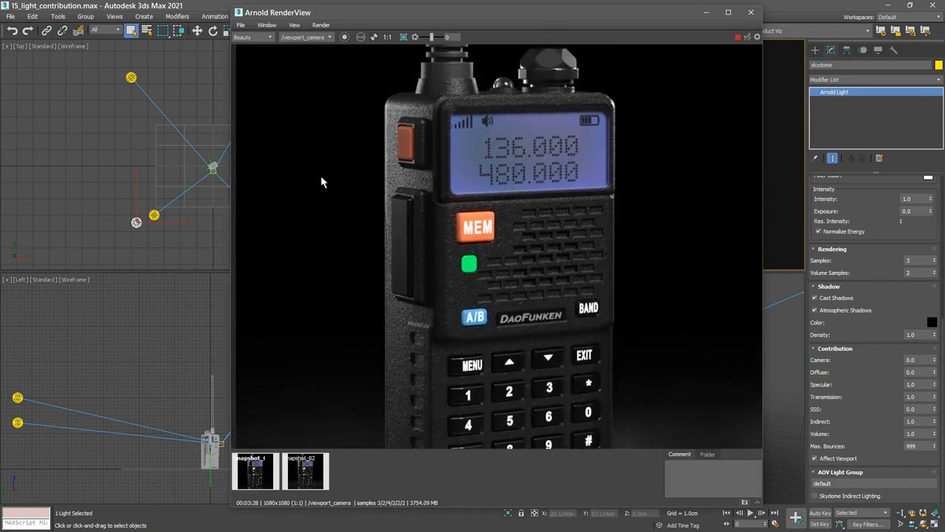
left_click(241, 26)
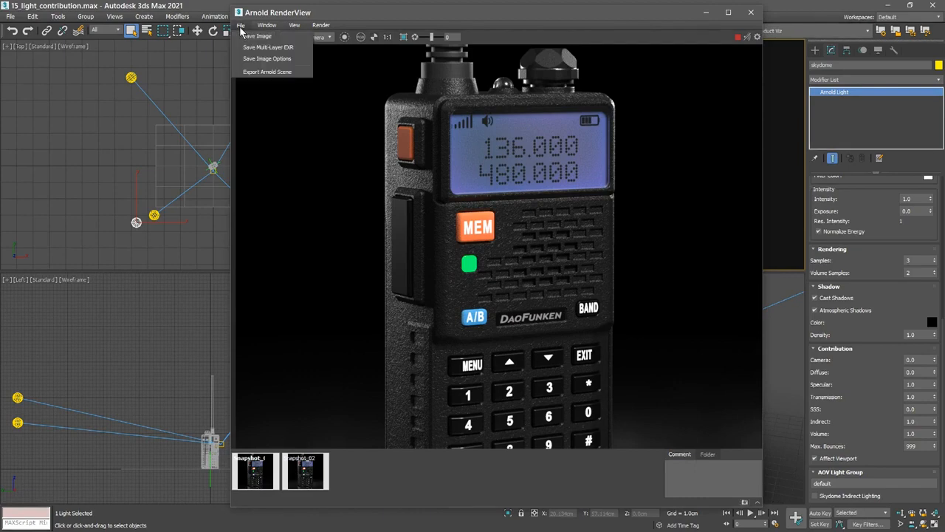
left_click(279, 38)
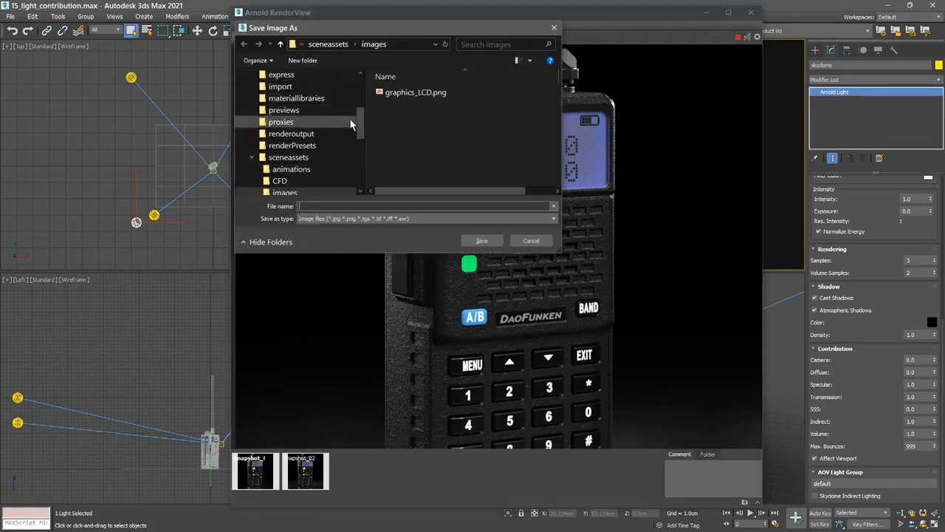
left_click(303, 138)
left_click(329, 206)
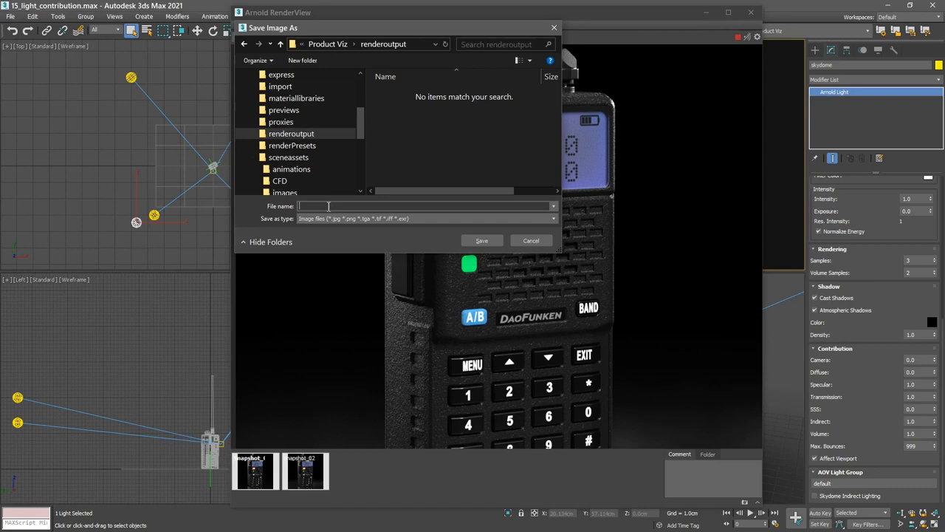
type("rad")
left_click(477, 241)
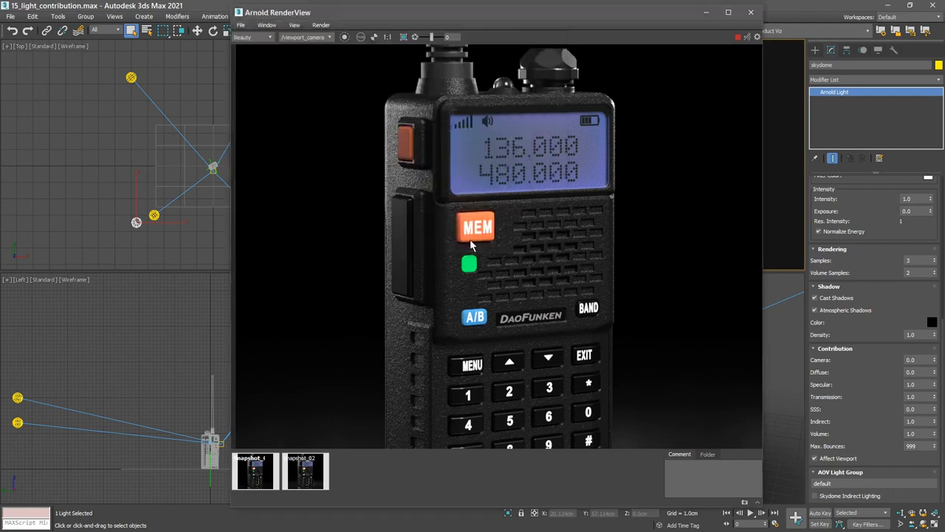
Step: View the saved radio.exr from the renderoutput folder as an image file, accepting the OpenEXR configuration
left_click(10, 17)
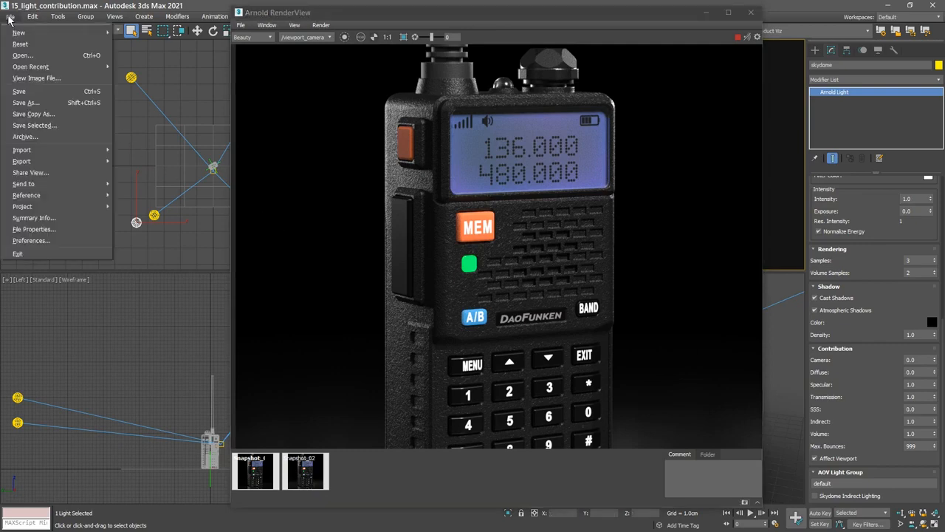
left_click(50, 78)
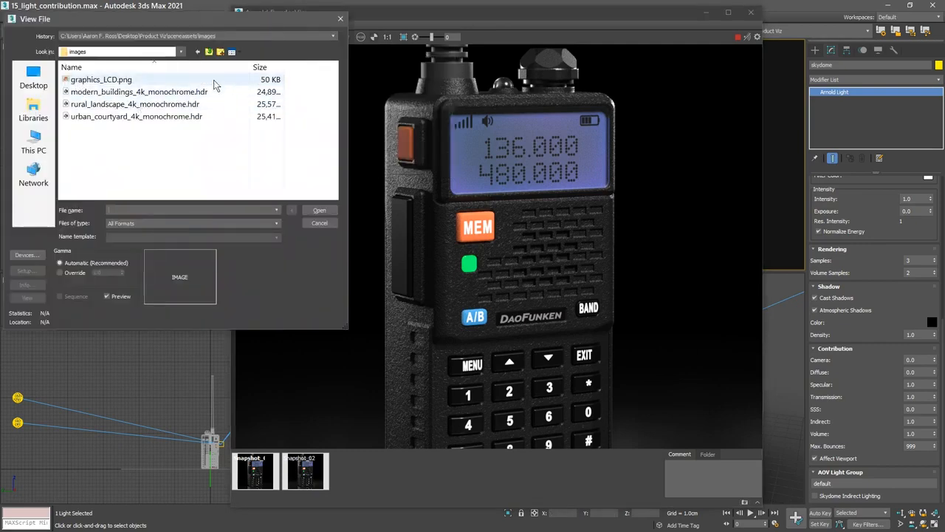
left_click(209, 52)
left_click(210, 52)
double_click(107, 168)
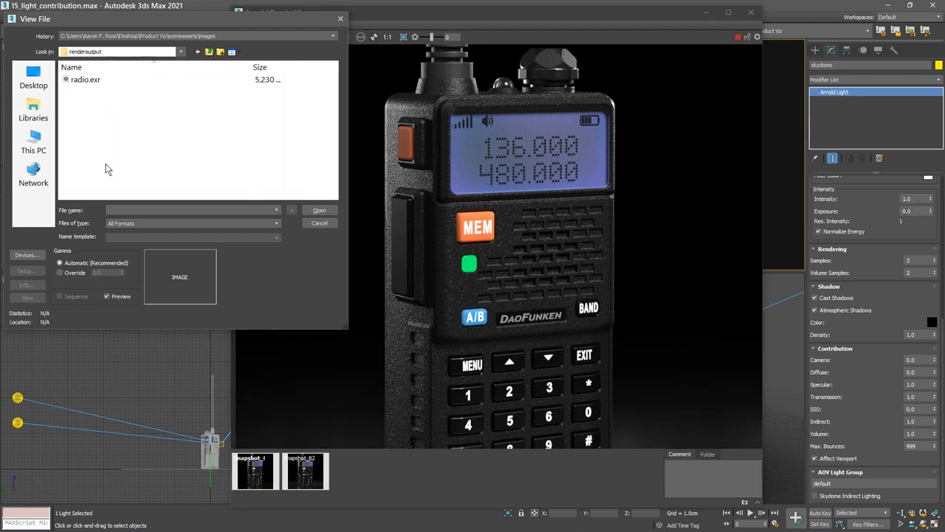
left_click(88, 84)
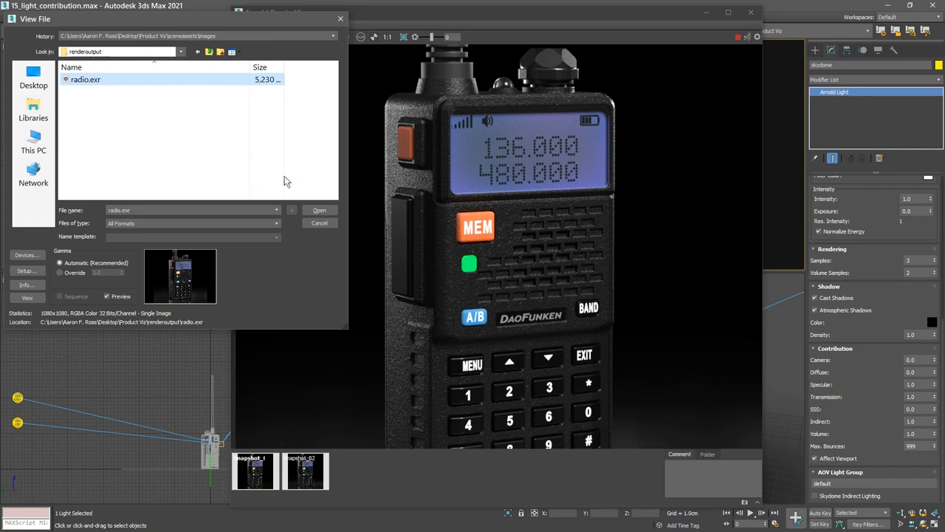
left_click(319, 212)
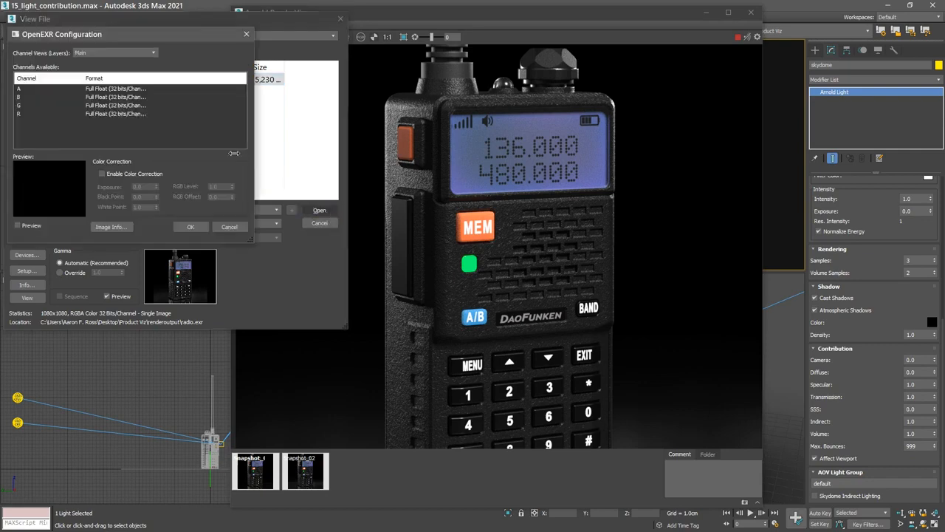
left_click_drag(173, 30, 182, 77)
left_click(217, 264)
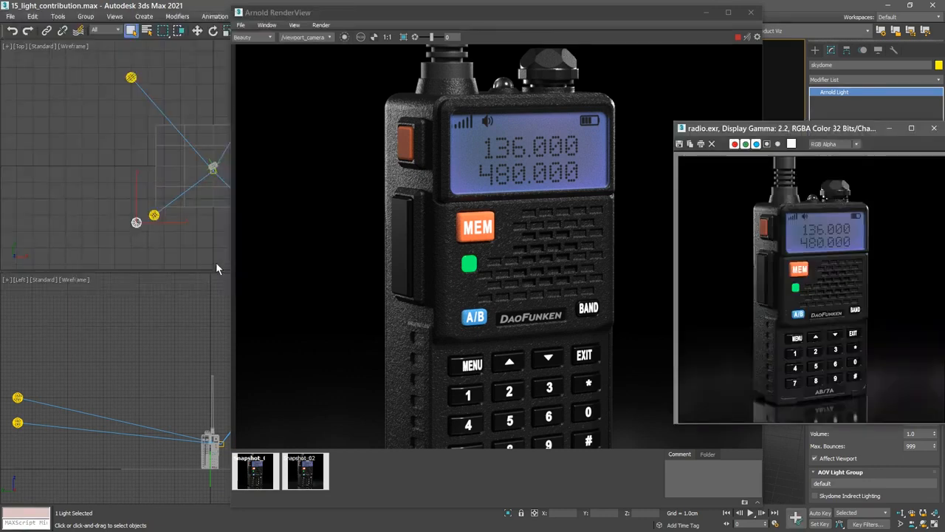
Step: Enlarge the radio.exr viewer, zoom the image to 1:1 and place it beside the live render for comparison
left_click_drag(776, 132, 210, 100)
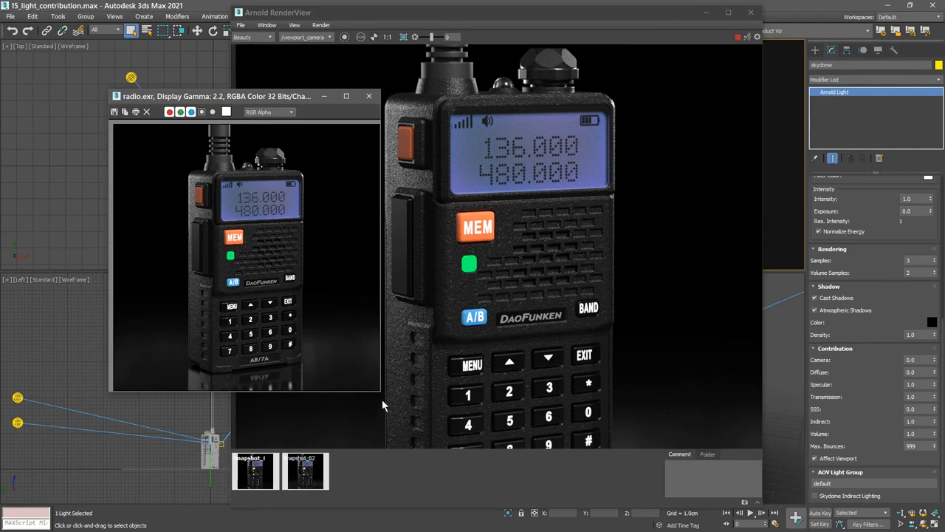
left_click_drag(380, 392, 465, 465)
scroll(325, 289, "up", 1)
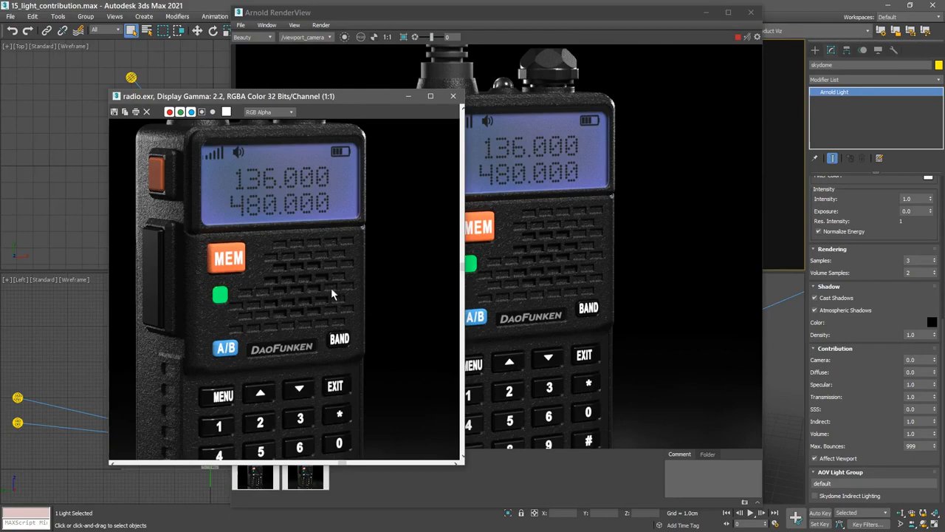
left_click_drag(347, 105, 268, 81)
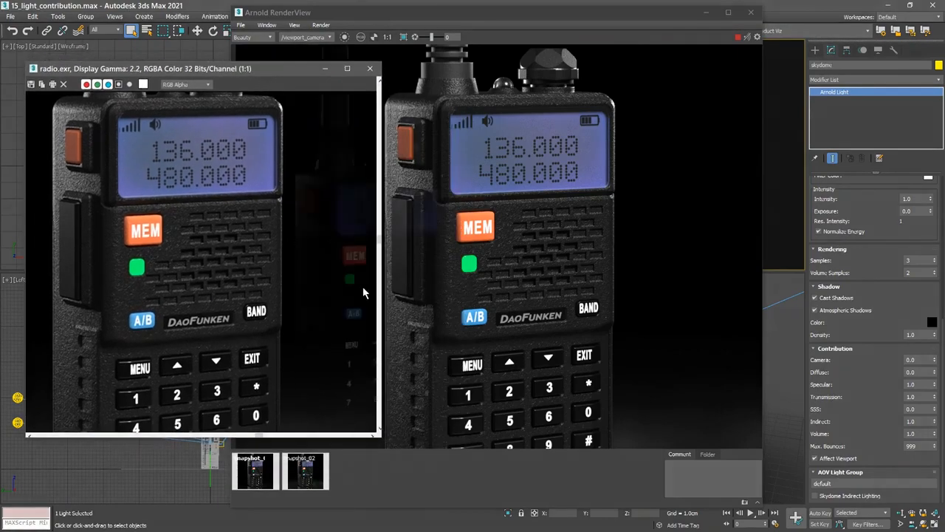